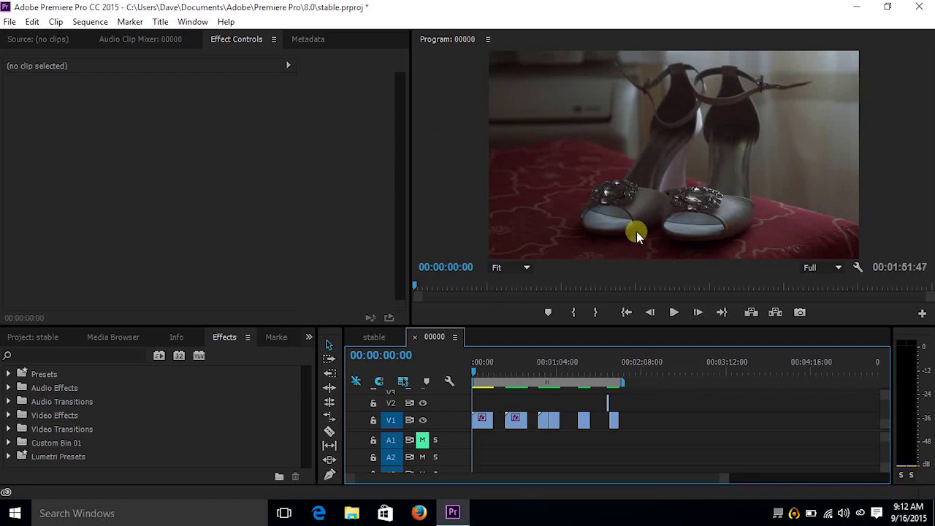
Step: Select the first V1 clip and check its Warp Stabilizer method, keeping Subspace Warp
left_click(482, 370)
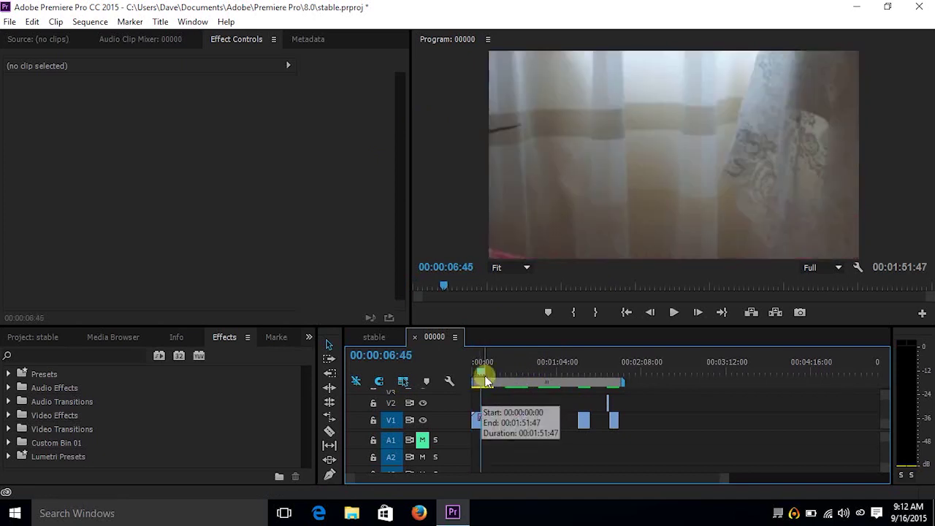
left_click(484, 420)
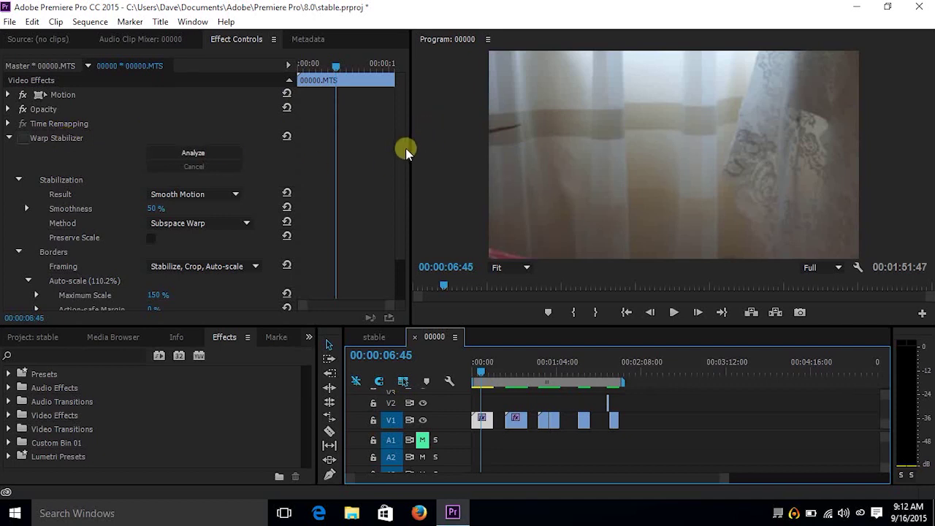
left_click_drag(401, 146, 400, 210)
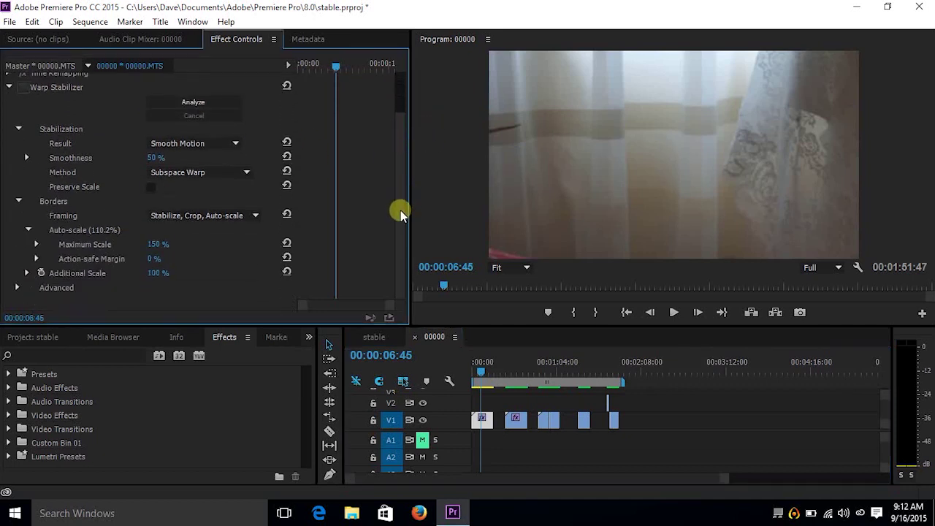
left_click(214, 172)
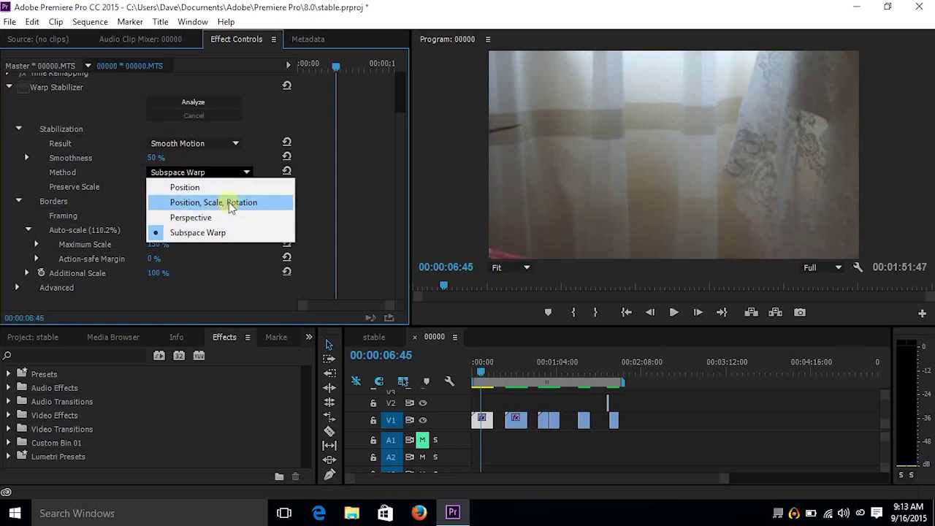
left_click(400, 121)
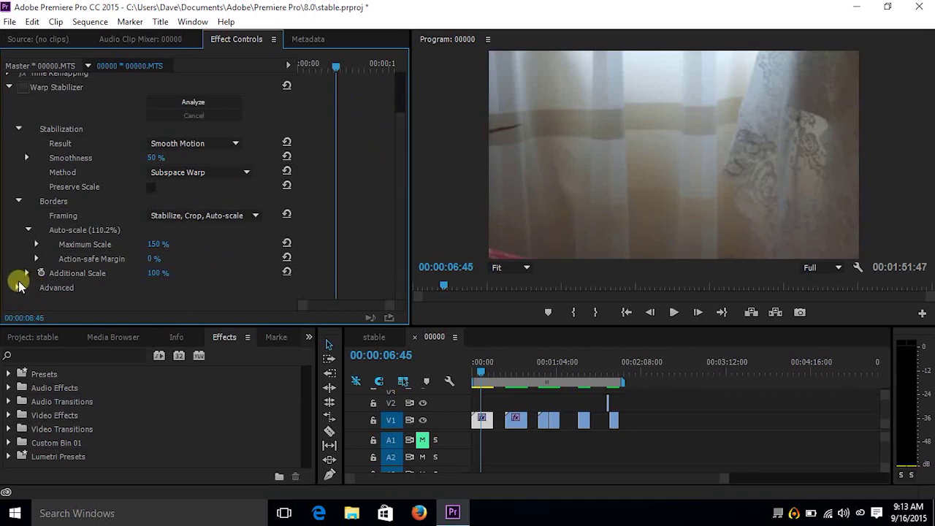
scroll(401, 195, "up", 3)
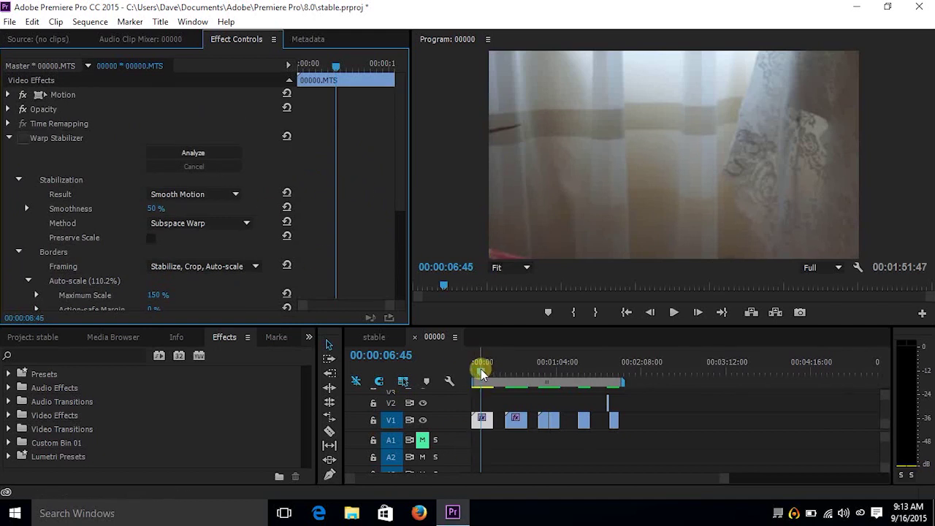
Step: Play the sequence from the start in the Program monitor, then stop it
left_click_drag(481, 371, 470, 369)
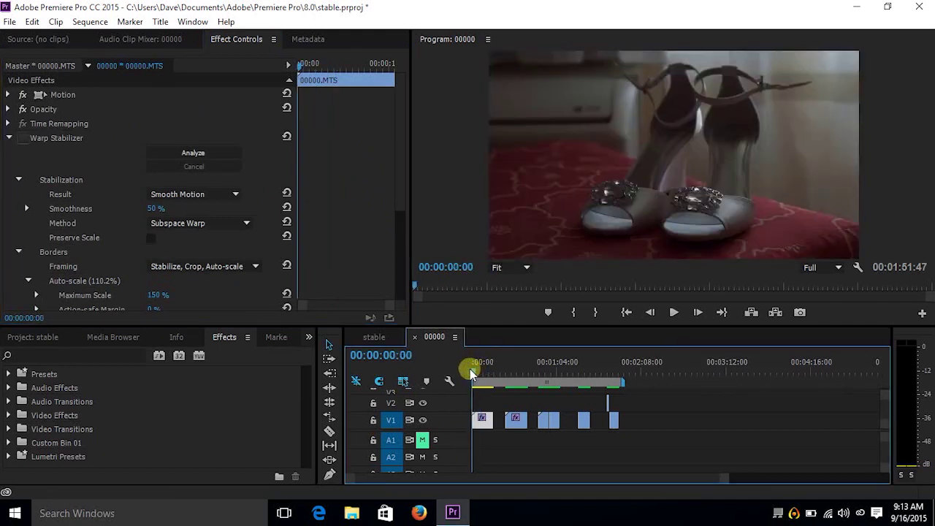
left_click(672, 313)
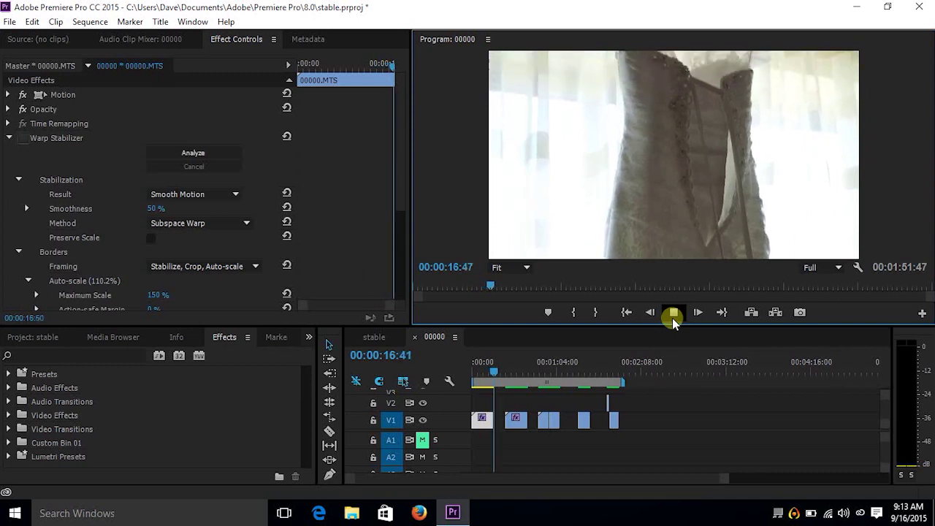
left_click(672, 314)
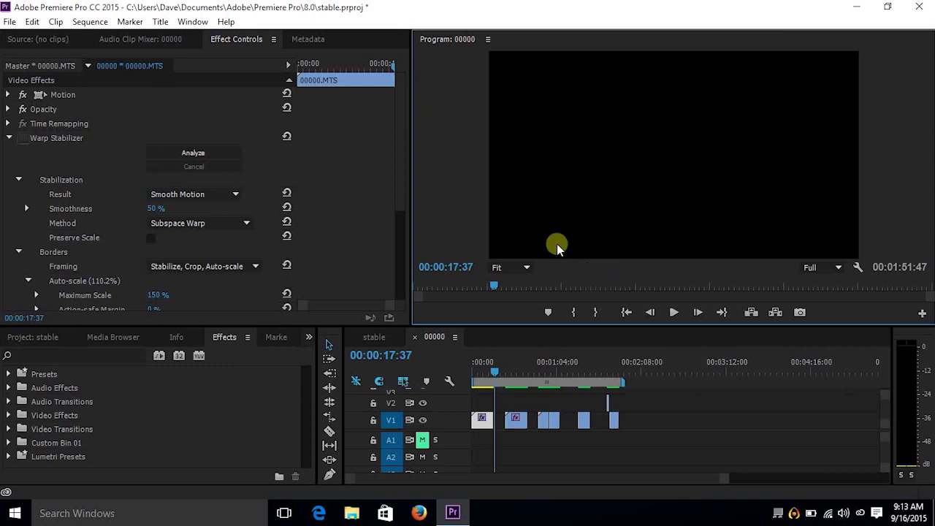
Step: At 00:00:10:23, toggle Warp Stabilizer off and on to compare, leaving it enabled
left_click(485, 373)
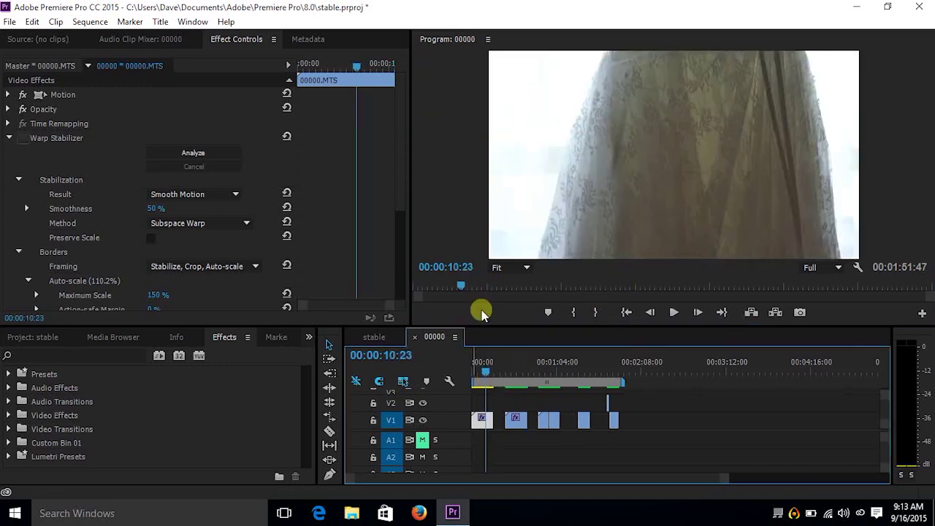
left_click(23, 138)
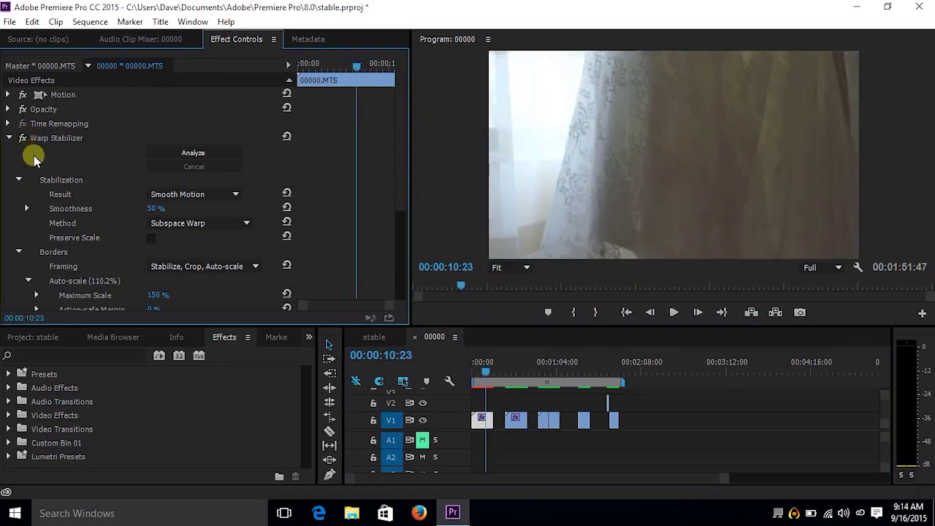
left_click(22, 139)
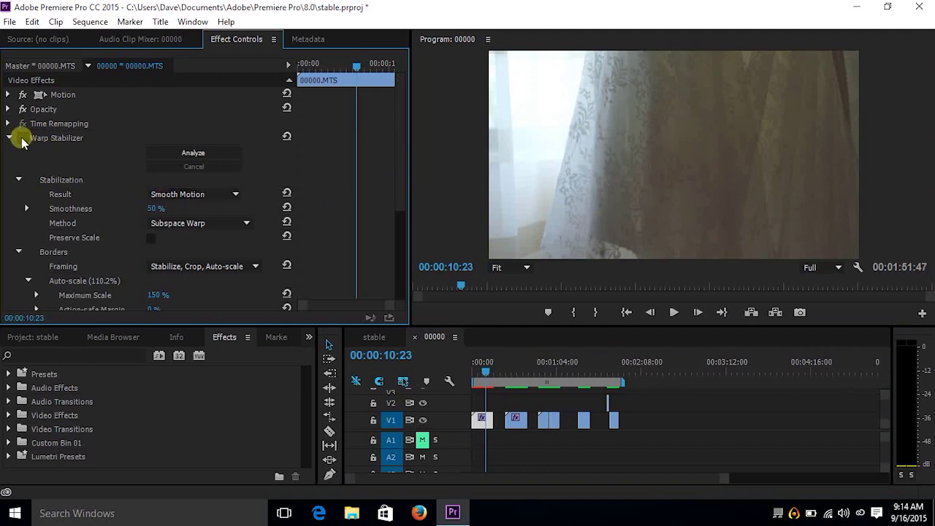
left_click(22, 138)
left_click(22, 139)
left_click(22, 139)
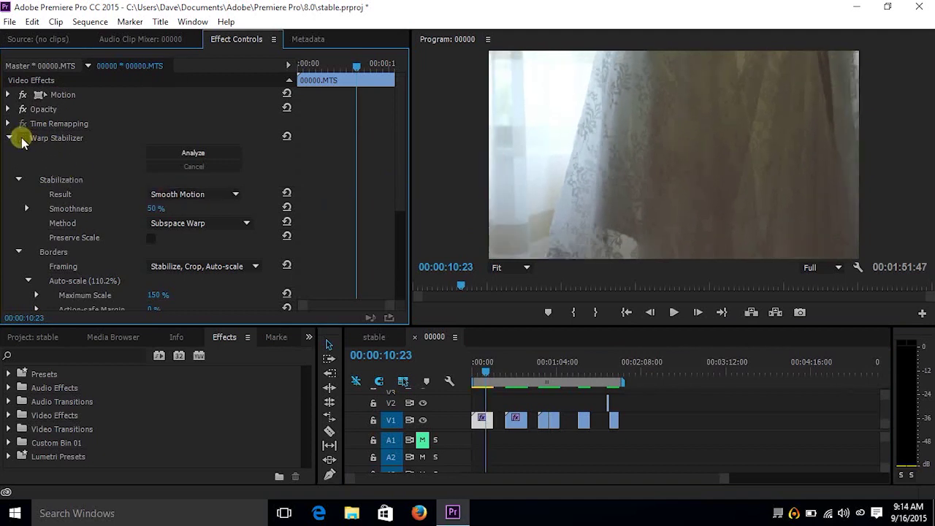
left_click(22, 139)
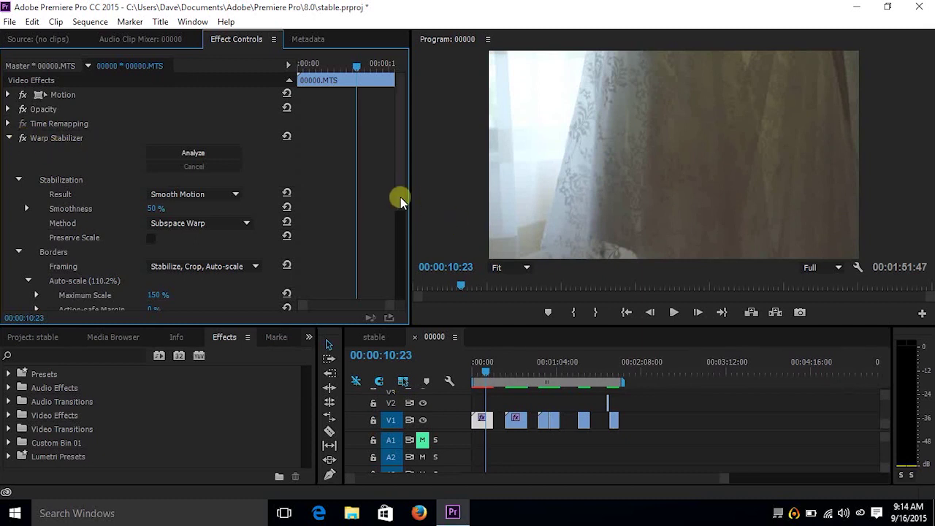
scroll(400, 201, "down", 3)
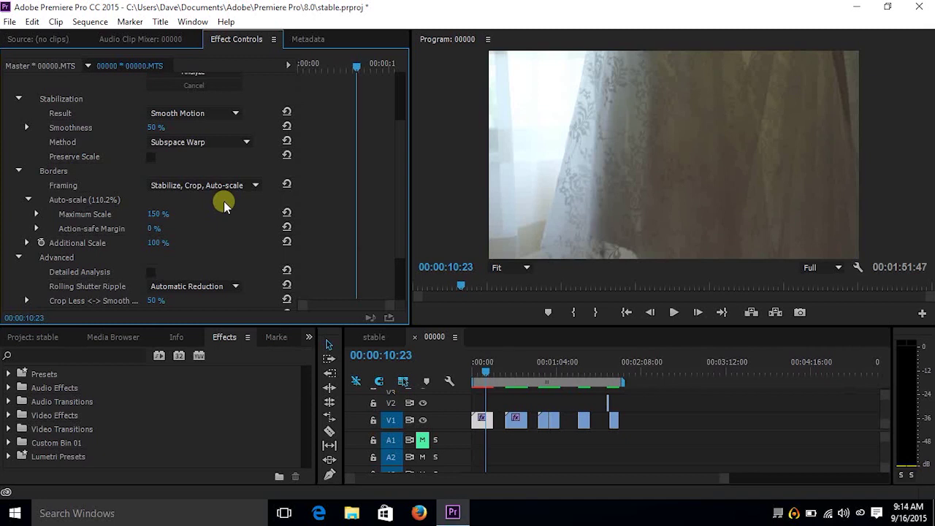
Step: Expand Motion and set the first clip's vertical Position to 473.0
left_click_drag(400, 126, 397, 90)
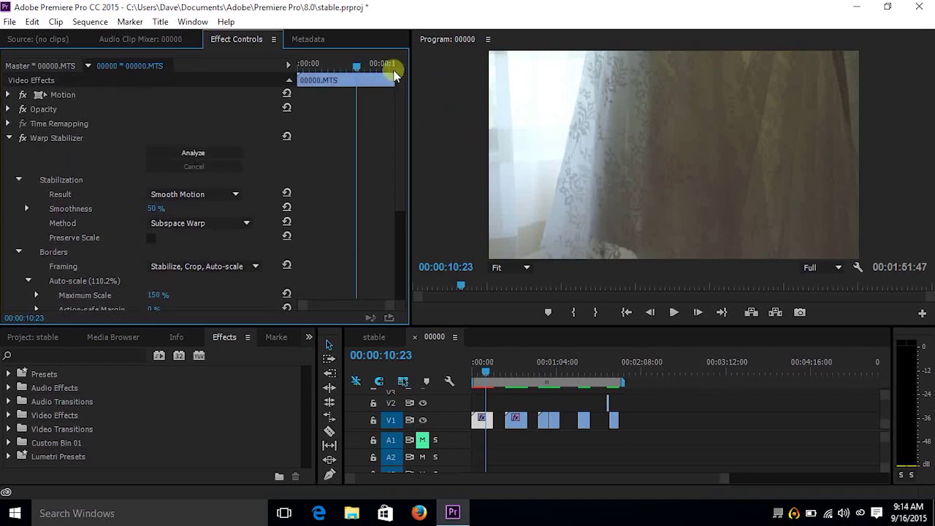
left_click(9, 95)
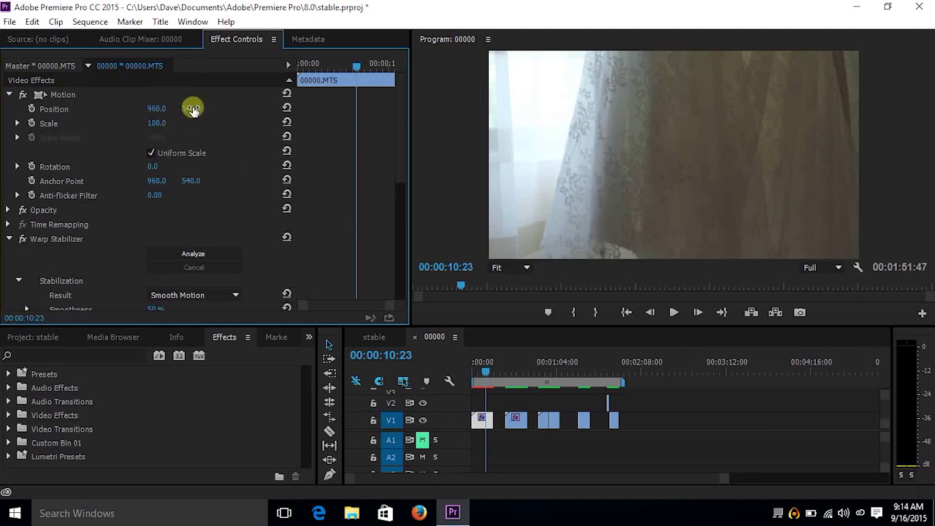
mouse_move(193, 110)
left_mouse_down()
mouse_move(153, 114)
mouse_move(195, 106)
left_mouse_up()
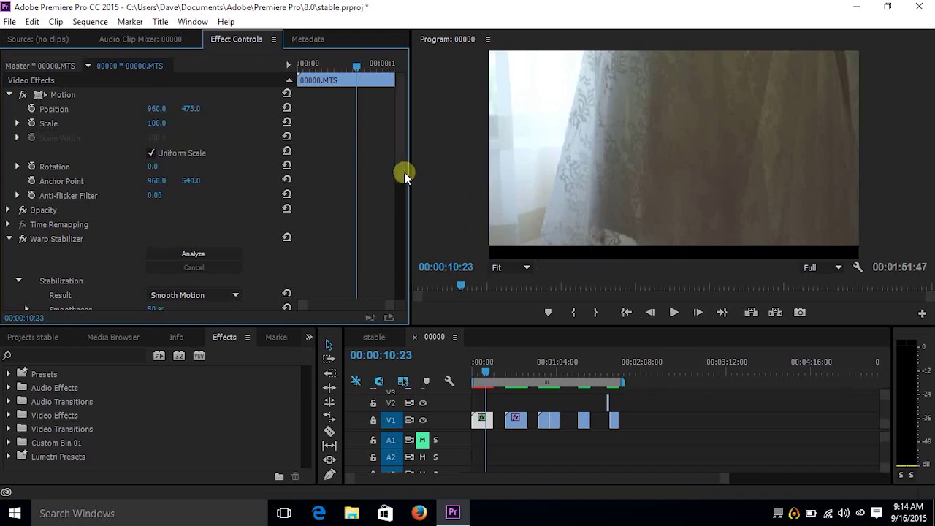
left_click_drag(404, 174, 403, 241)
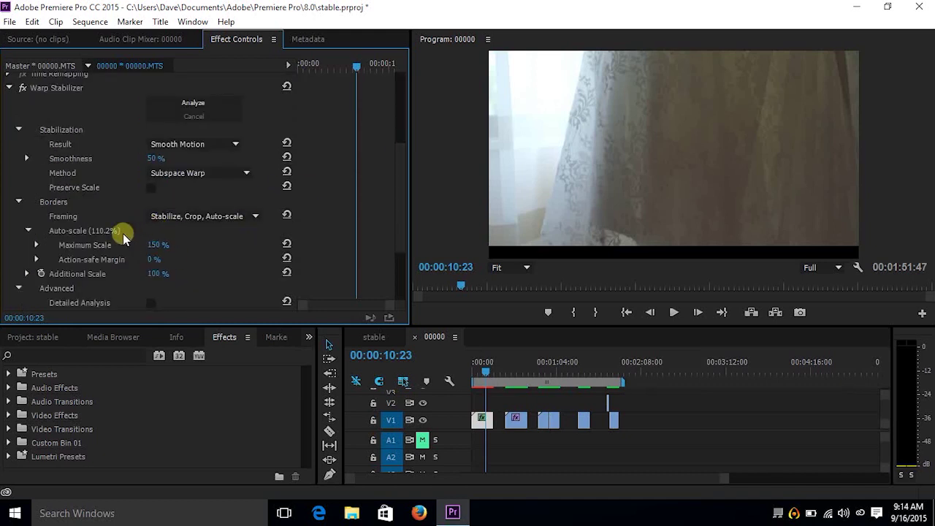
Step: Compare the second clip's Warp Stabilizer settings at 00:00:30:05 with the first clip's at 00:00:09:20
left_click(513, 365)
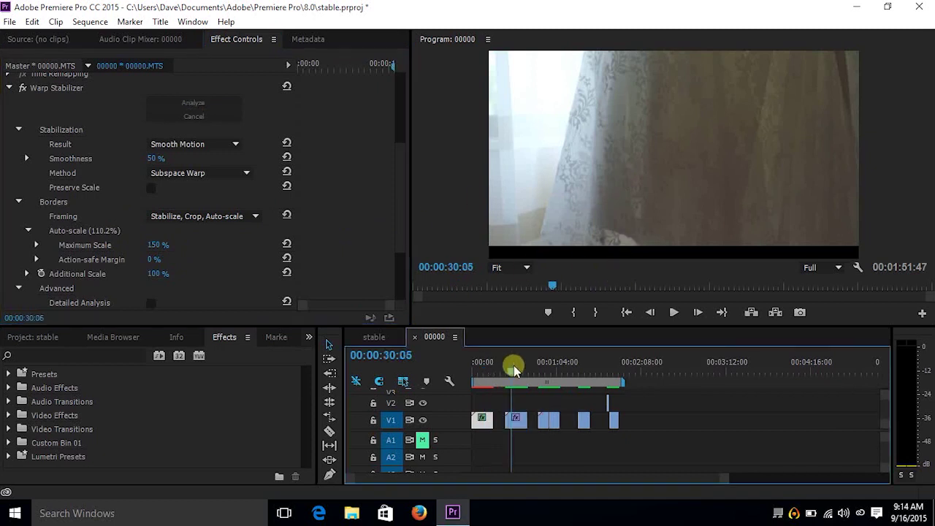
left_click(517, 423)
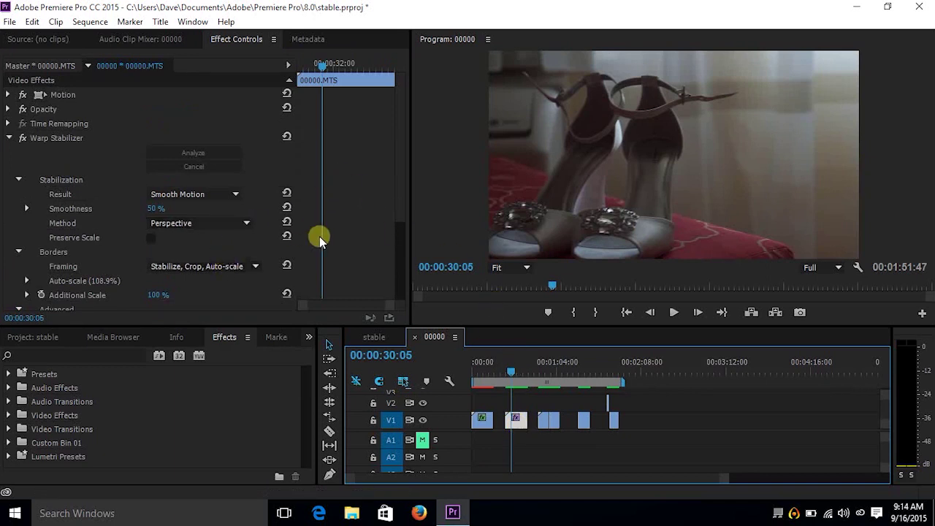
scroll(396, 209, "down", 3)
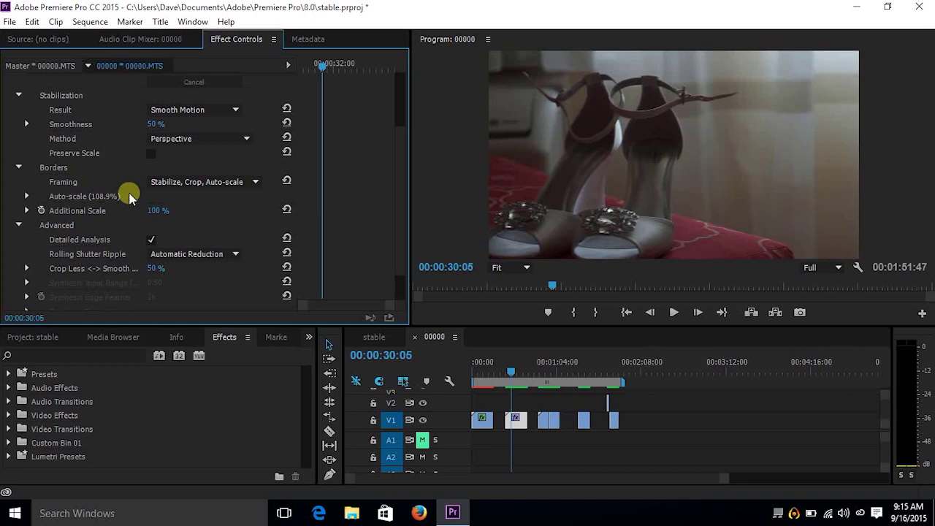
left_click(486, 370)
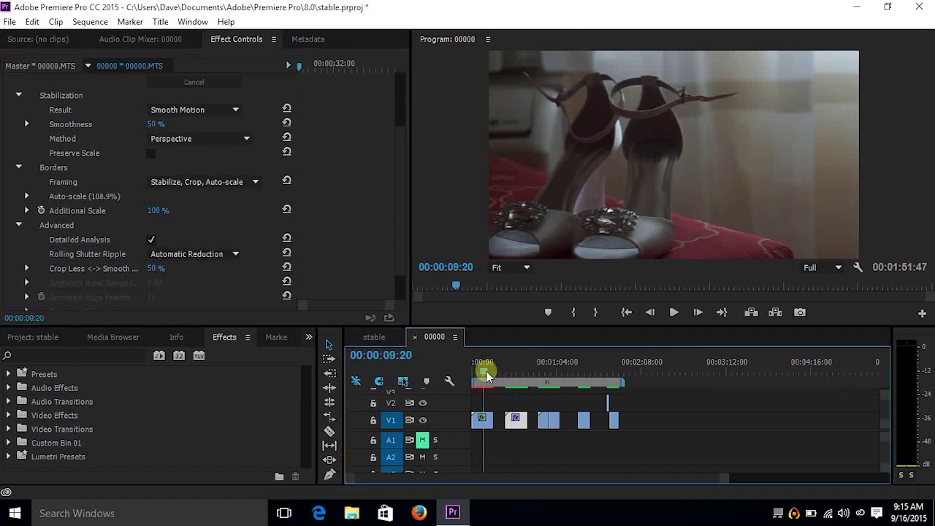
left_click(481, 423)
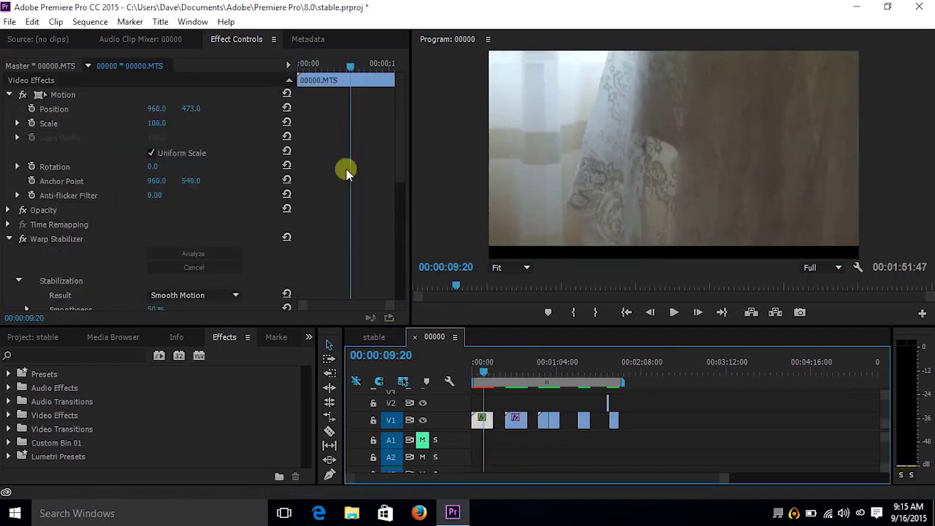
scroll(397, 226, "down", 3)
scroll(397, 226, "down", 1)
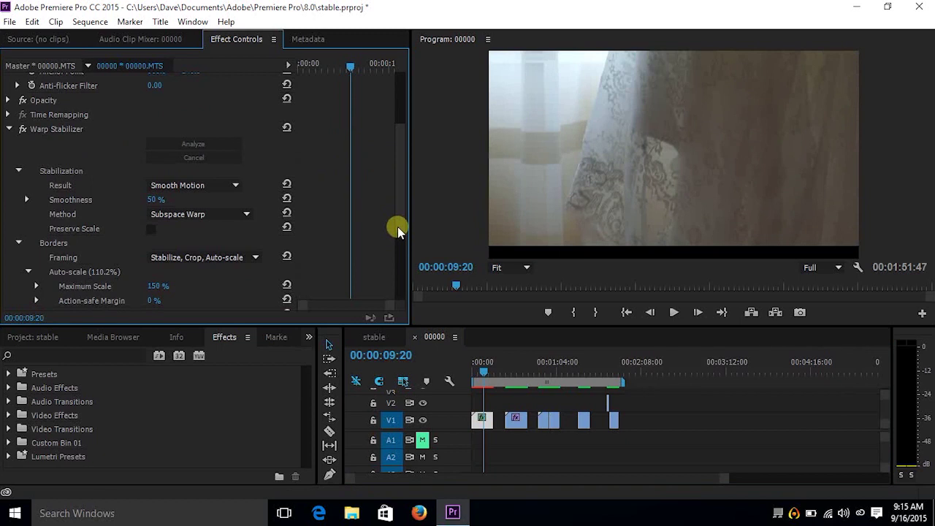
Step: Show the second clip's Advanced stabilizer settings at 00:00:35:17, with Detailed Analysis on
left_click(515, 420)
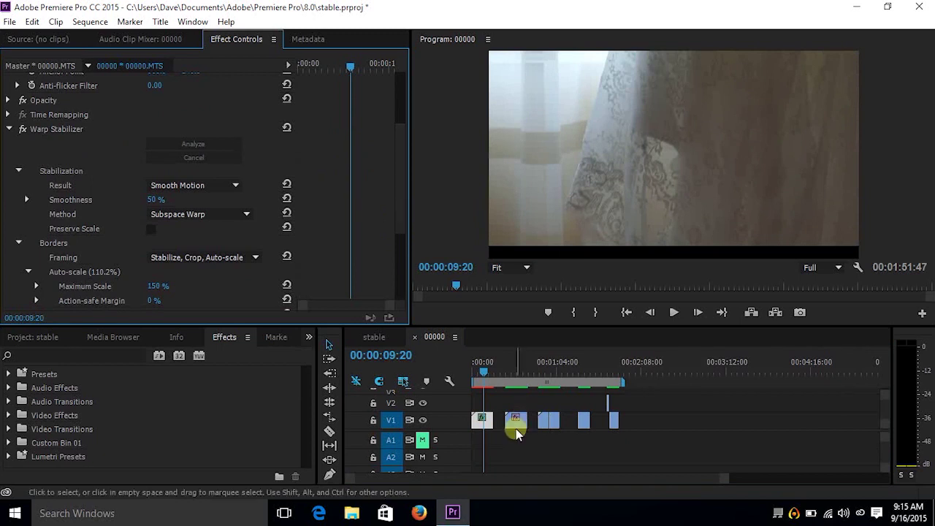
left_click(519, 367)
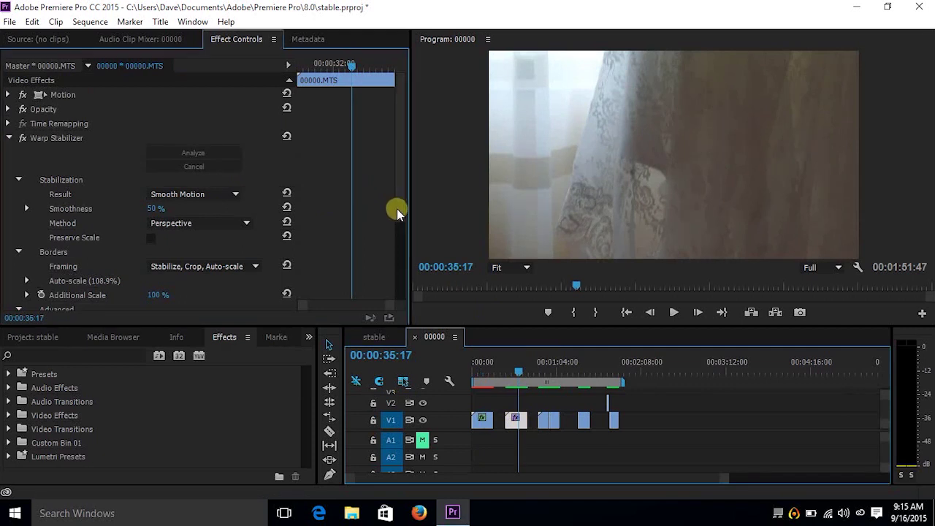
scroll(397, 208, "down", 5)
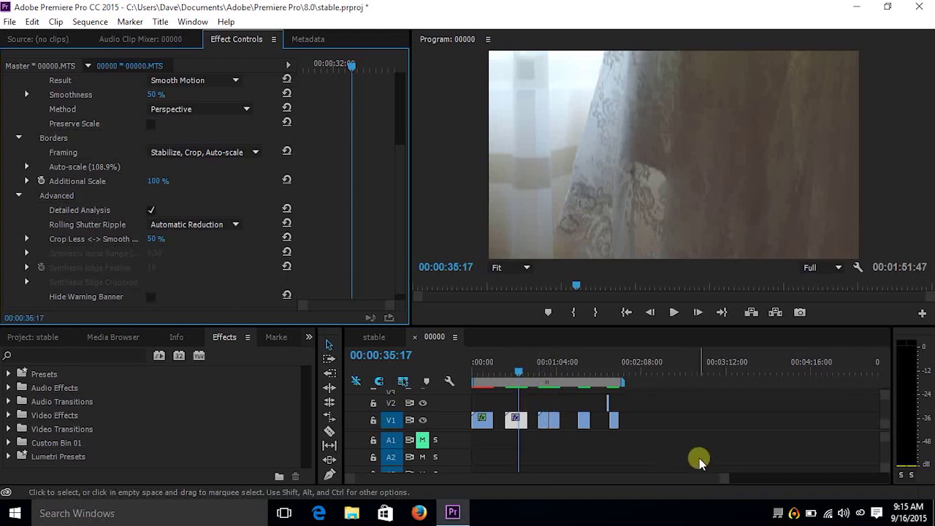
Step: Select the second V1 clip and play the sequence from the shoes shot near 25 seconds
left_click_drag(722, 480, 647, 479)
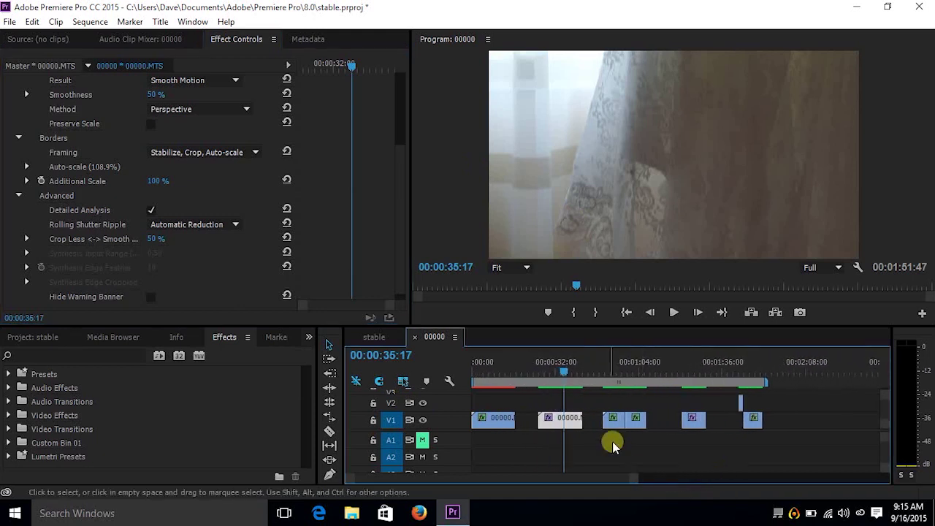
left_click_drag(597, 399, 653, 441)
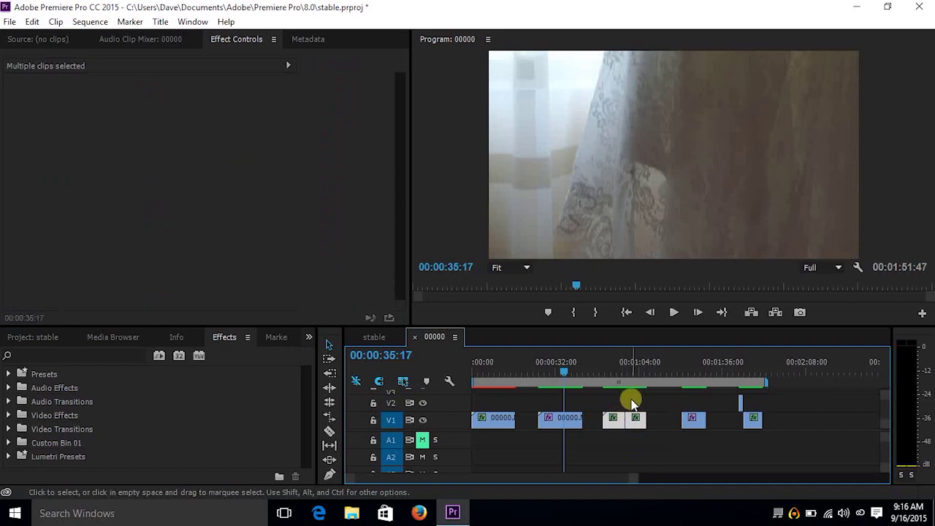
left_click_drag(562, 366, 538, 365)
left_click(561, 419)
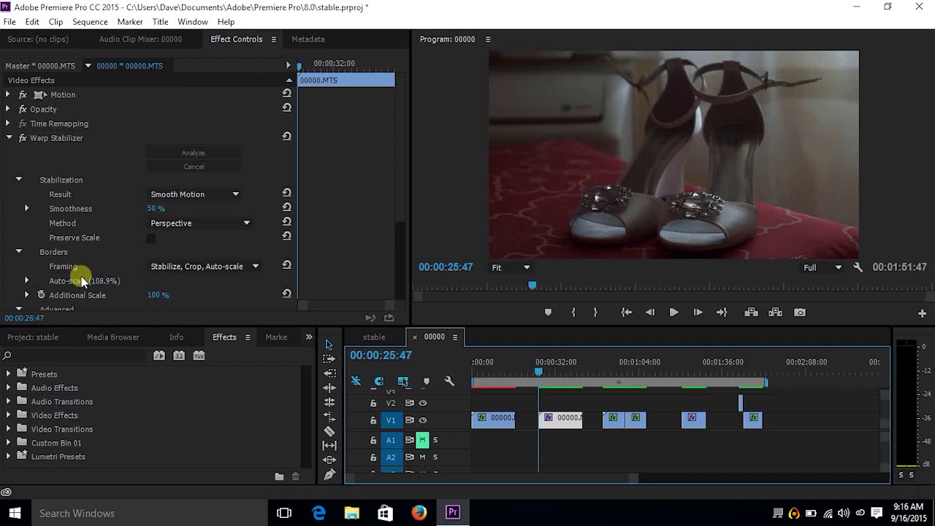
left_click(673, 312)
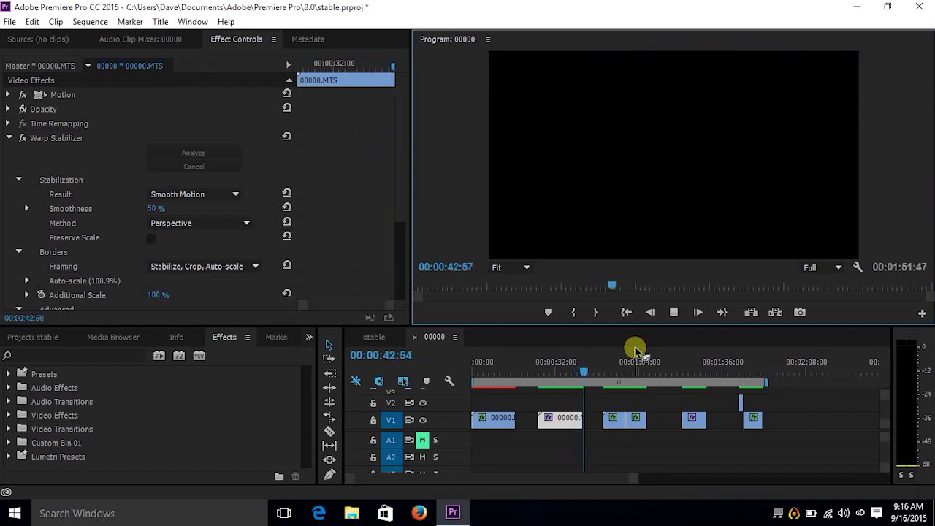
Step: Stop playback at about 47 seconds and inspect that clip piece's effects
left_click(589, 371)
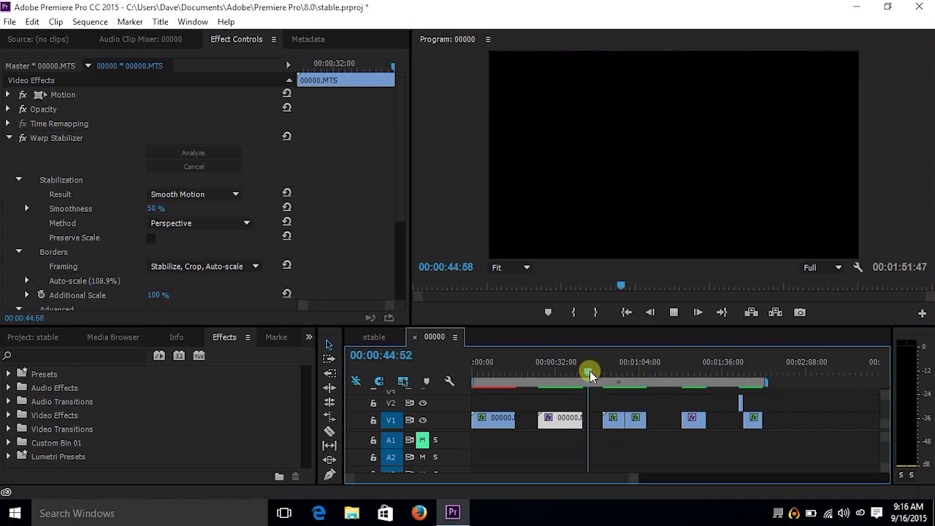
left_click_drag(590, 370, 624, 391)
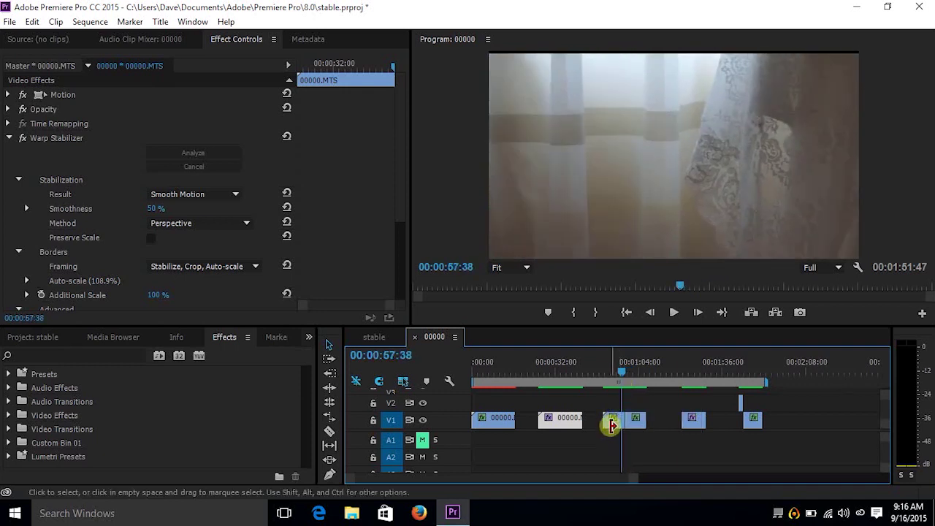
left_click(613, 416)
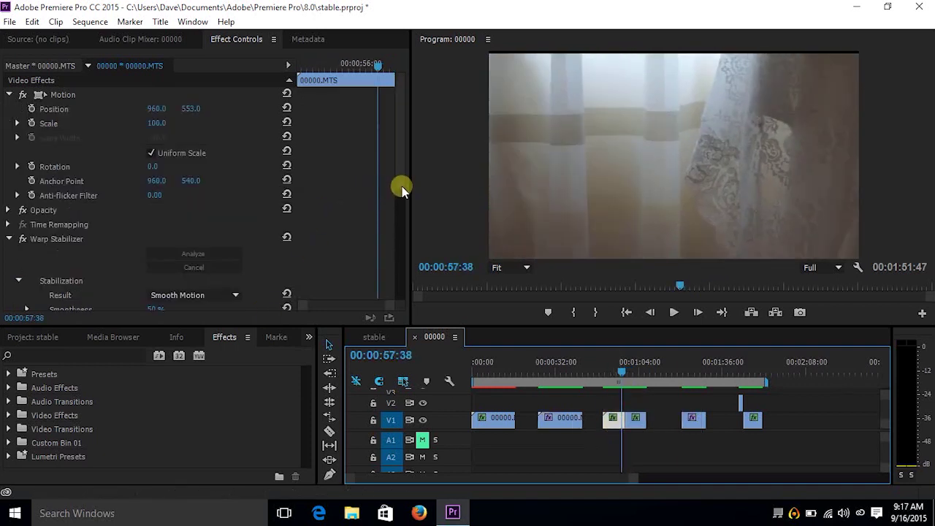
left_click_drag(402, 187, 401, 257)
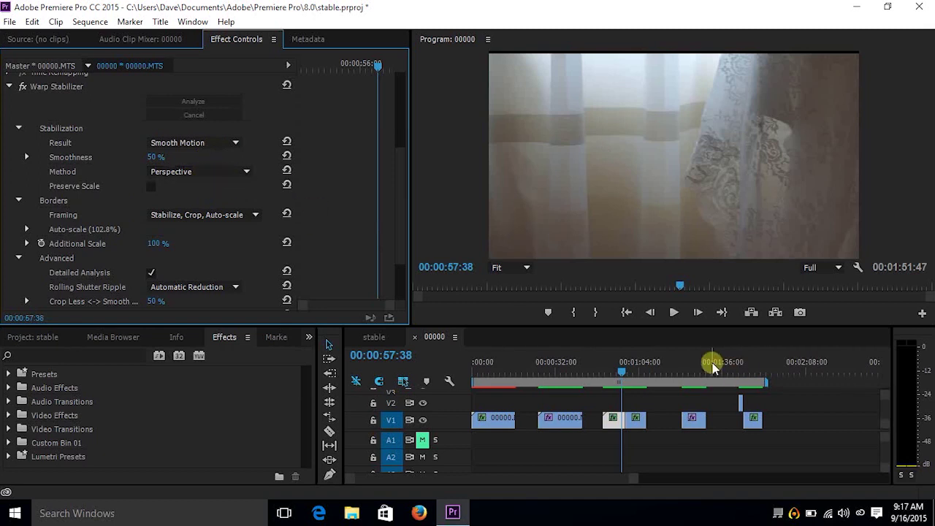
Step: Scrub back and forth around the cut between 55 and 58 seconds
left_click(634, 478)
mouse_move(633, 479)
left_mouse_down()
mouse_move(578, 474)
mouse_move(616, 479)
left_mouse_up()
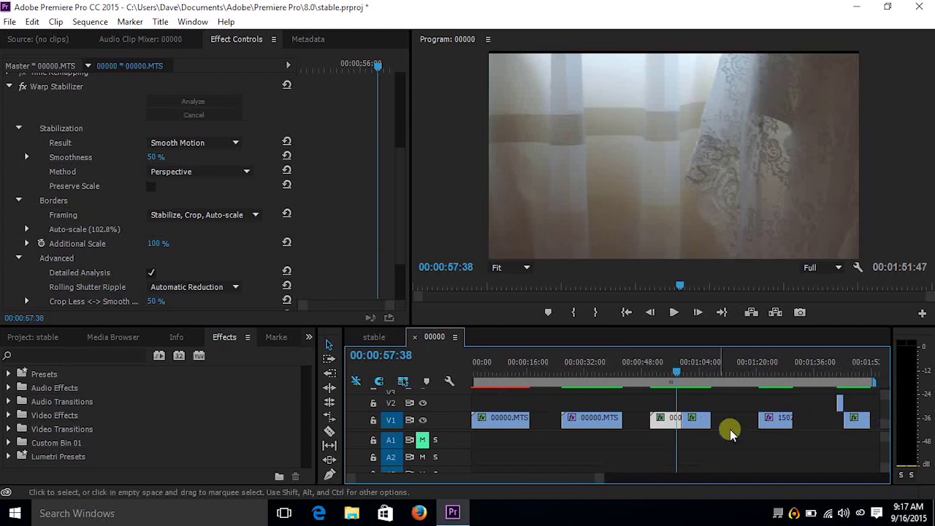
left_click(676, 379)
mouse_move(676, 378)
left_mouse_down()
mouse_move(660, 378)
mouse_move(667, 380)
left_mouse_up()
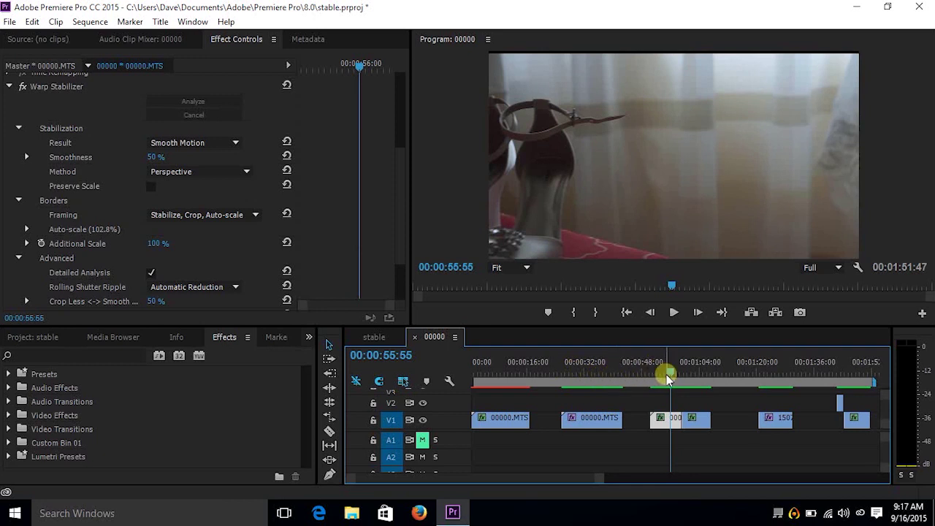
mouse_move(669, 374)
left_mouse_down()
mouse_move(661, 370)
mouse_move(677, 379)
left_mouse_up()
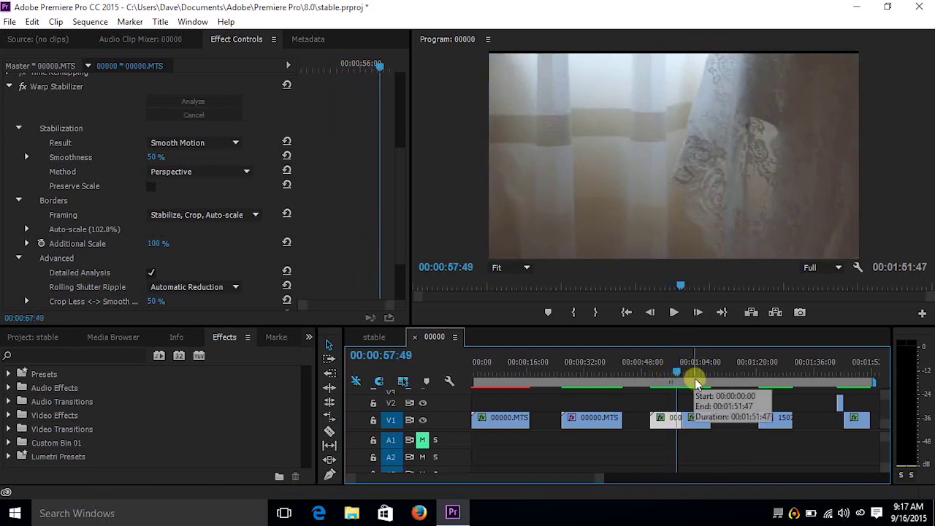
Step: Check the effects of the piece after the cut and scrub over the cut near 57 seconds
left_click(701, 422)
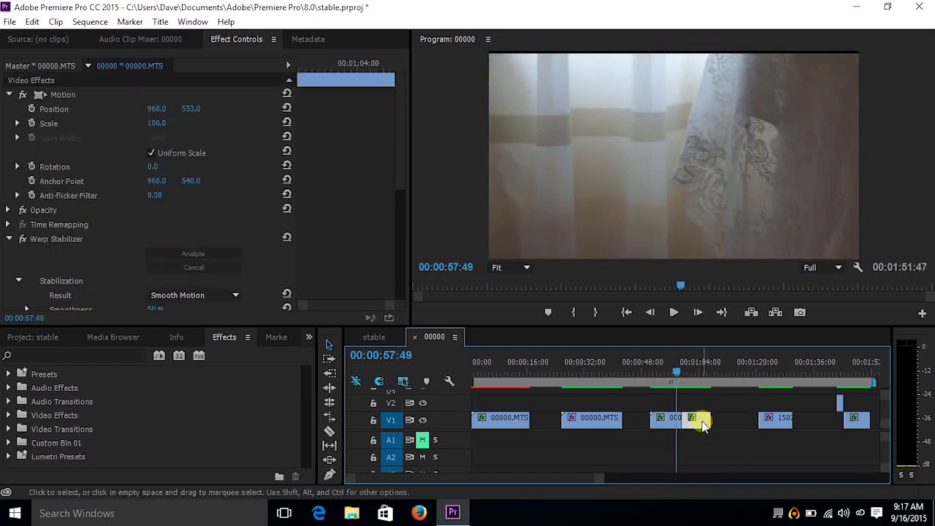
left_click_drag(398, 182, 398, 256)
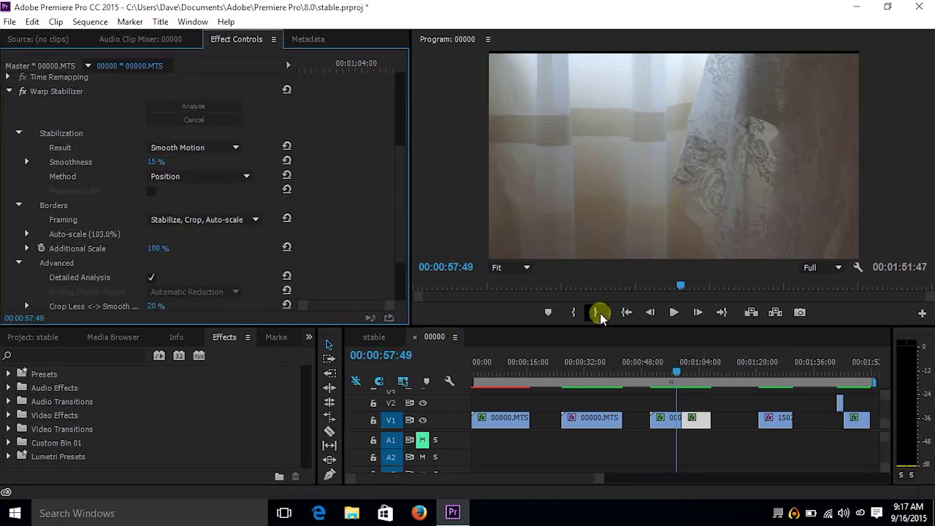
left_click(680, 371)
left_click_drag(680, 371, 679, 375)
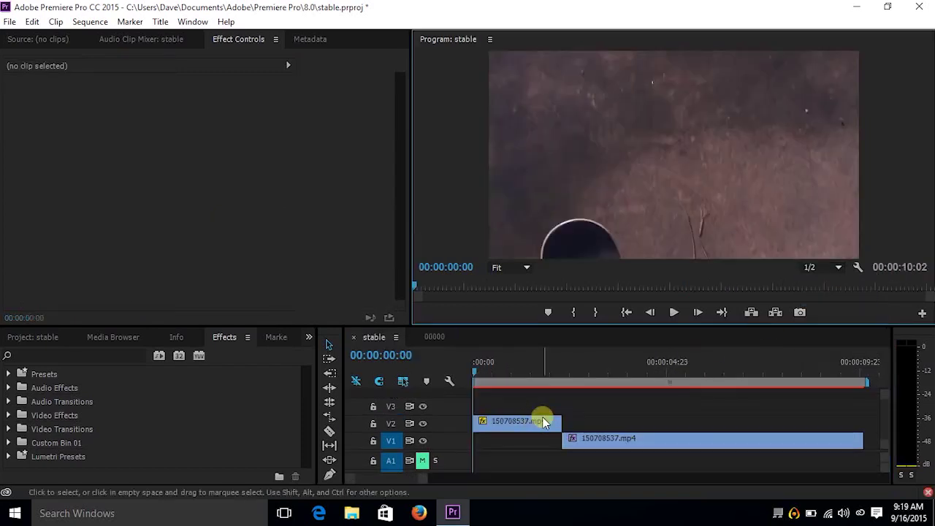
Step: Play the stable sequence, scrub the overlap from about 2 to 4 seconds, and save the project
left_click(673, 313)
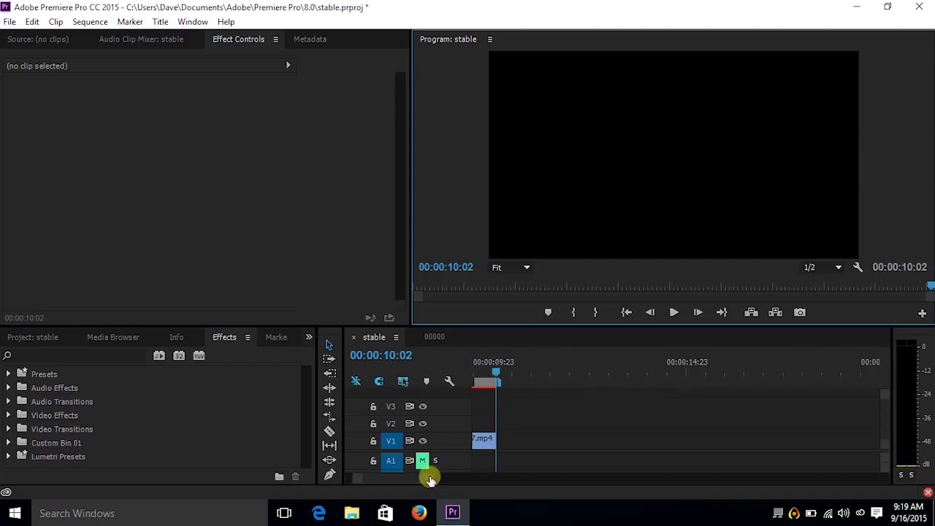
left_click_drag(431, 478, 482, 471)
left_click_drag(421, 483, 401, 478)
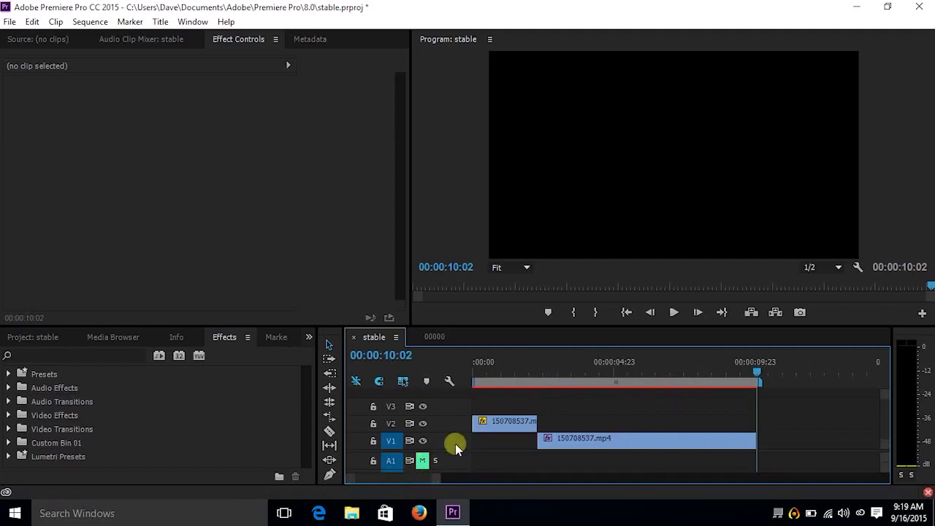
left_click(545, 360)
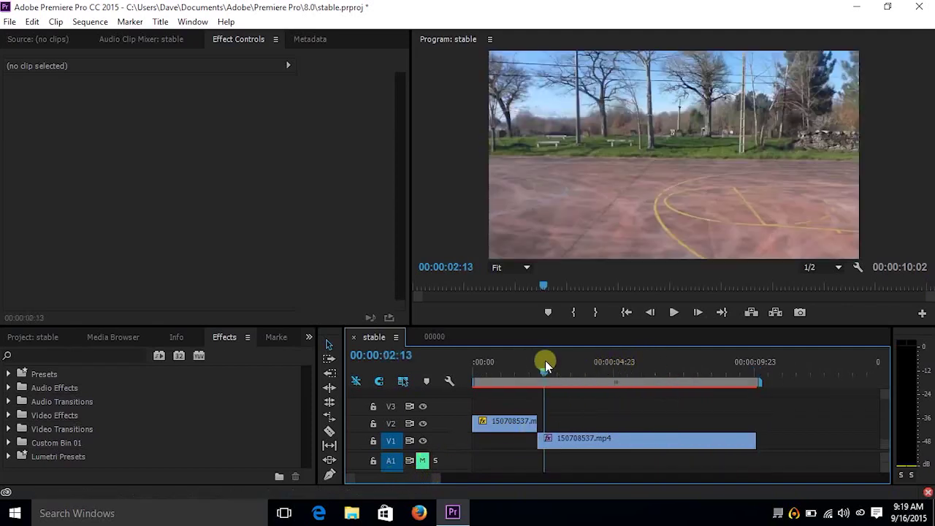
left_click_drag(545, 360, 543, 413)
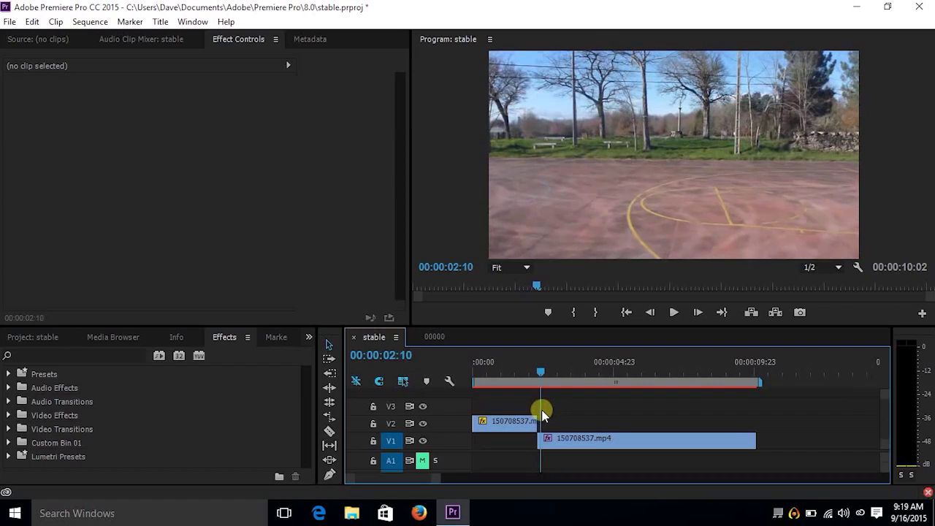
left_click_drag(542, 414, 528, 375)
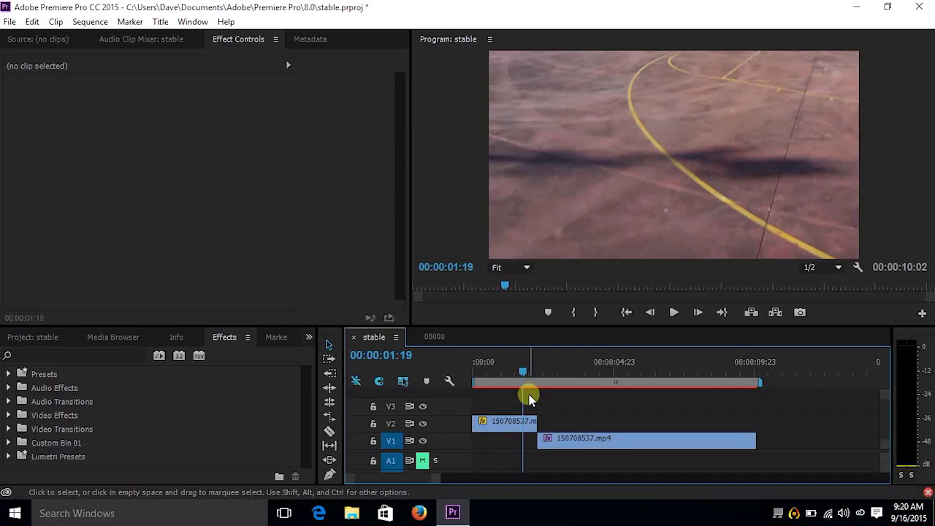
key("ctrl+s")
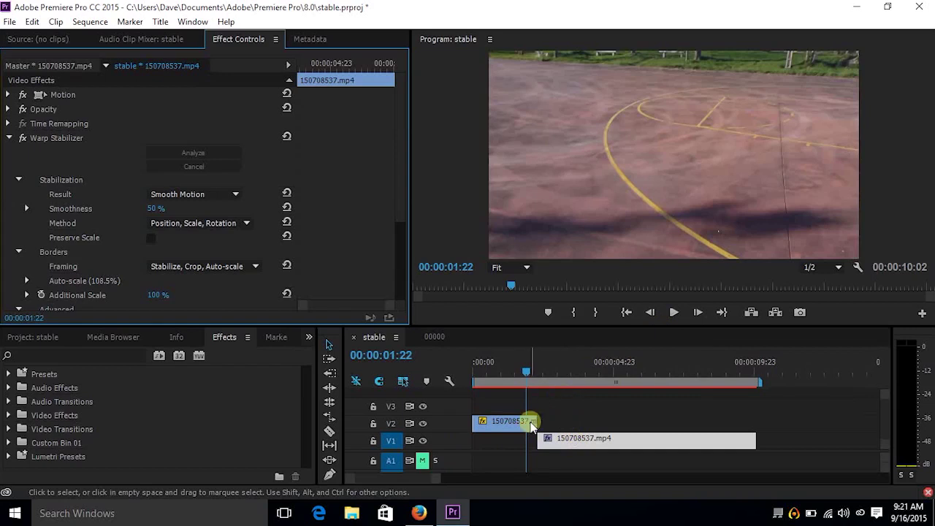
Step: Zoom the timeline to the first seven seconds and scrub to the cut near 2 seconds
left_click(436, 482)
mouse_move(436, 482)
left_mouse_down()
mouse_move(463, 484)
mouse_move(438, 476)
left_mouse_up()
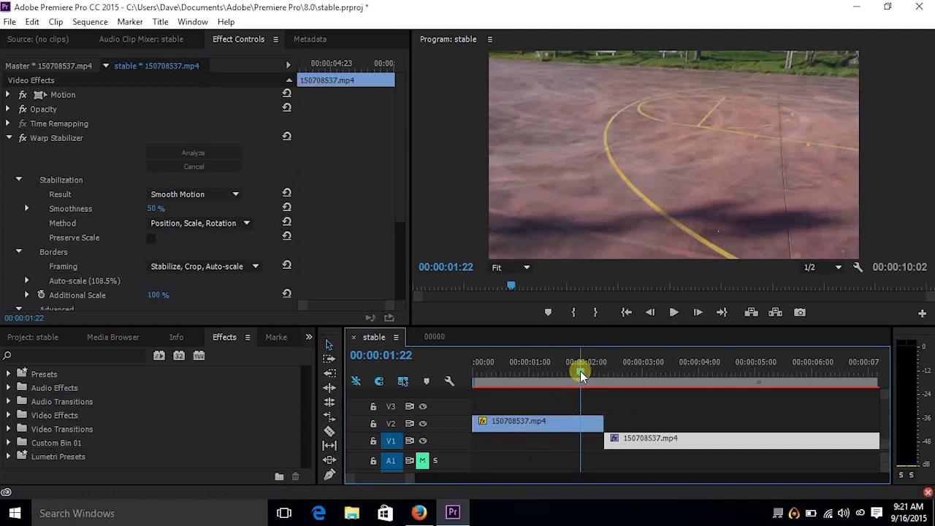
mouse_move(580, 372)
left_mouse_down()
mouse_move(615, 393)
mouse_move(589, 387)
left_mouse_up()
Step: Replay the cut several times from around 00:00:01:10–00:00:01:17, ending near 00:00:02:00
left_click(673, 312)
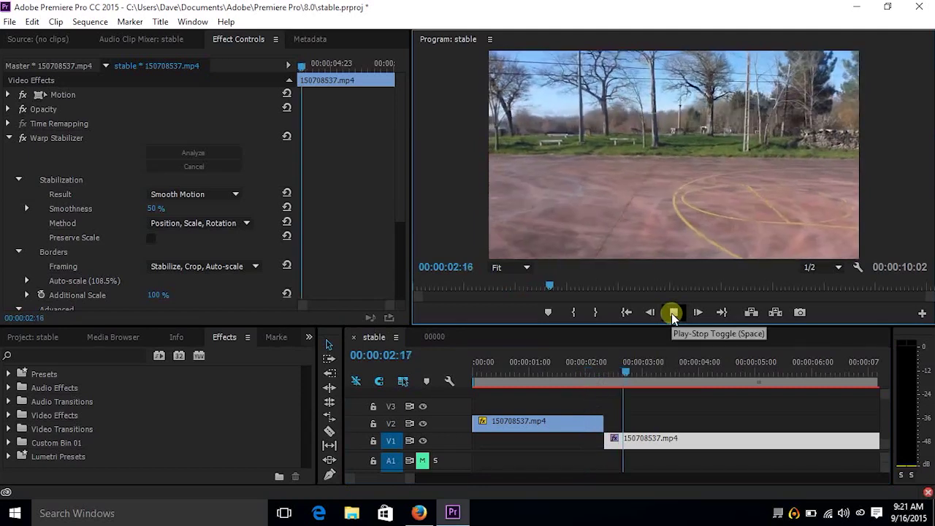
left_click(585, 370)
left_click(651, 319)
left_click(669, 314)
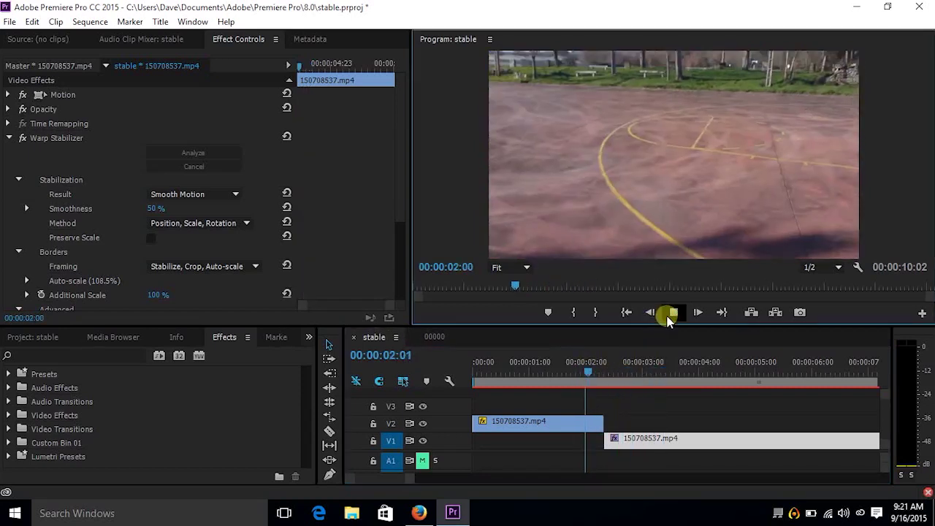
left_click(669, 314)
left_click(569, 365)
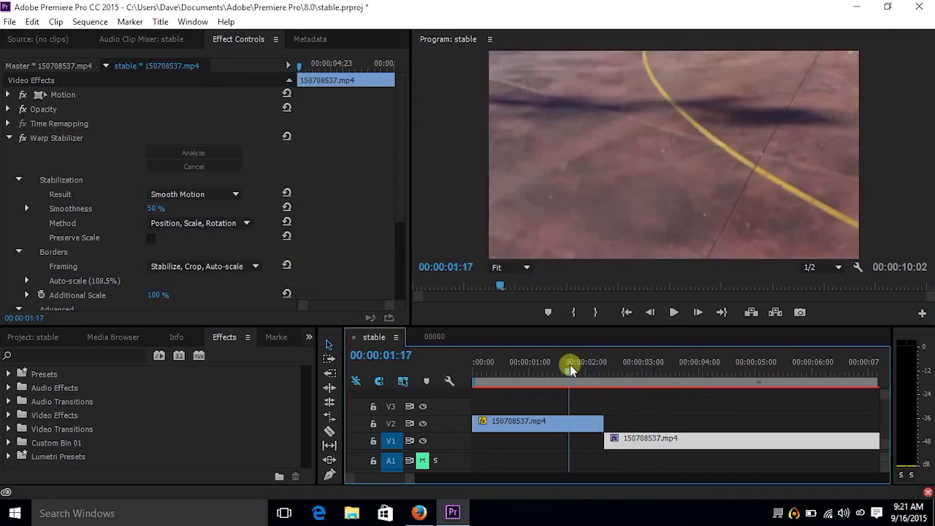
left_click(674, 313)
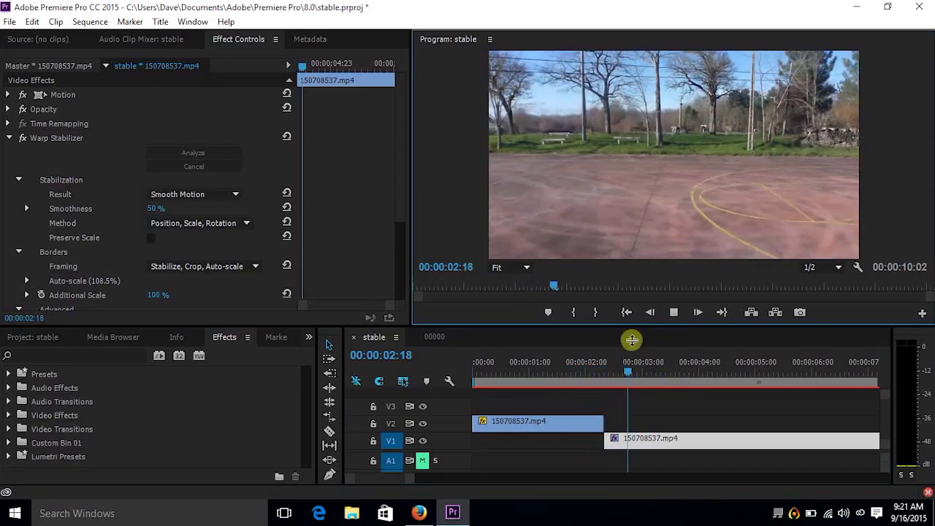
left_click(552, 365)
left_click(672, 314)
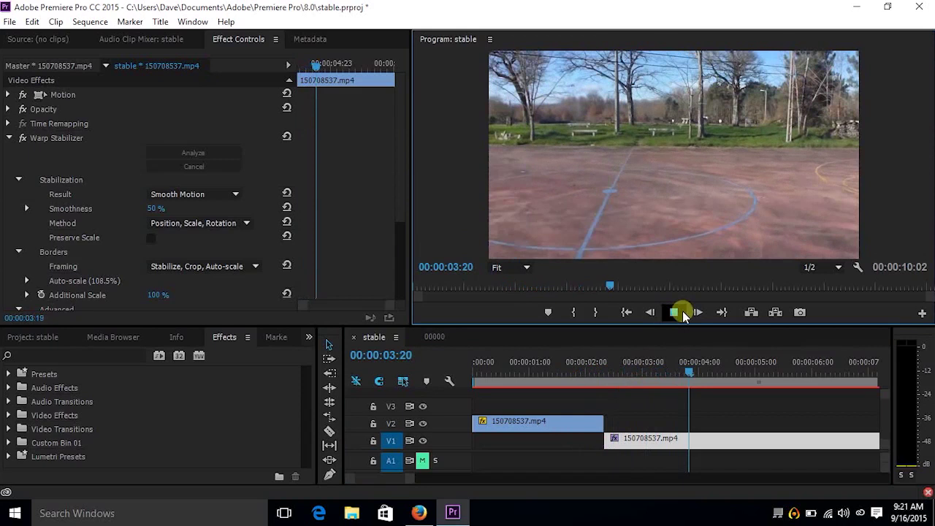
left_click(672, 313)
left_click(581, 377)
mouse_move(581, 377)
left_mouse_down()
mouse_move(622, 389)
mouse_move(588, 381)
left_mouse_up()
Step: Shift the V2 clip one frame later to overlap V1, with the playhead at 00:00:02:08
mouse_move(417, 484)
left_mouse_down()
mouse_move(409, 485)
mouse_move(439, 484)
mouse_move(414, 483)
mouse_move(423, 484)
left_mouse_up()
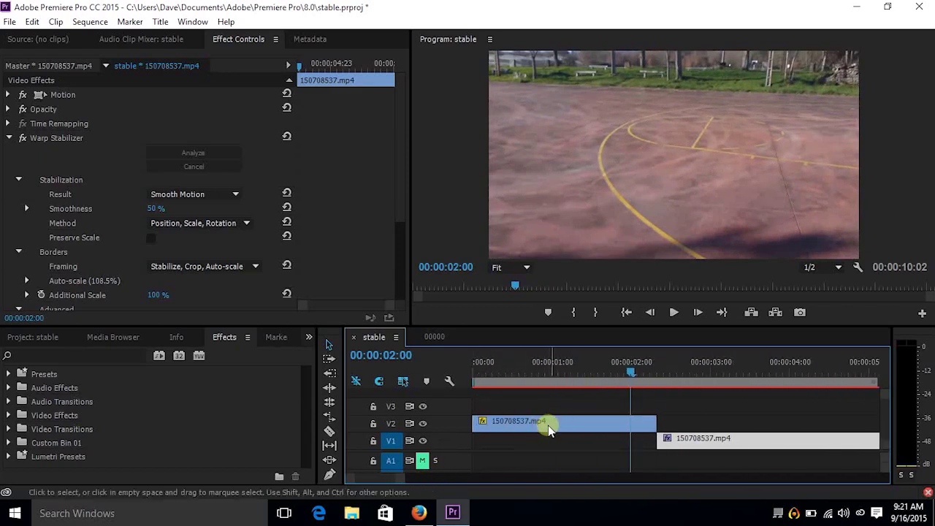
left_click(598, 423)
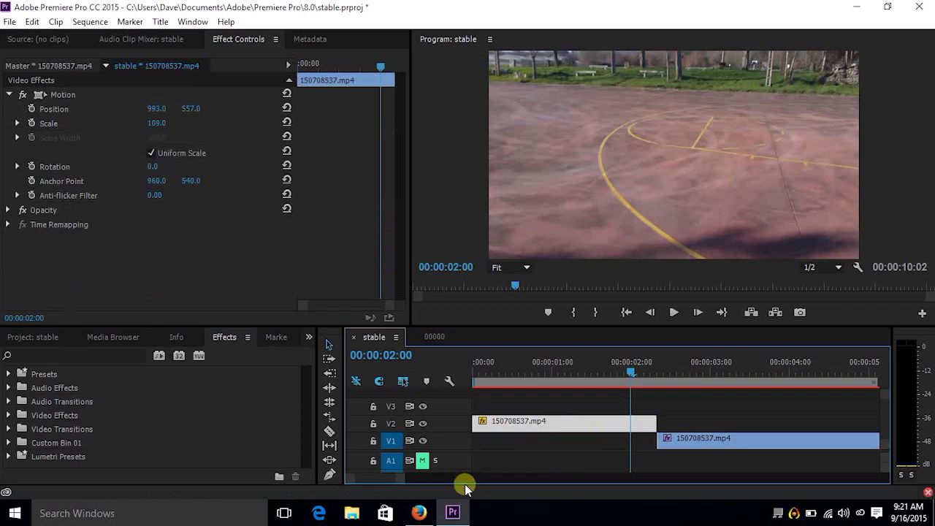
left_click_drag(404, 474, 388, 475)
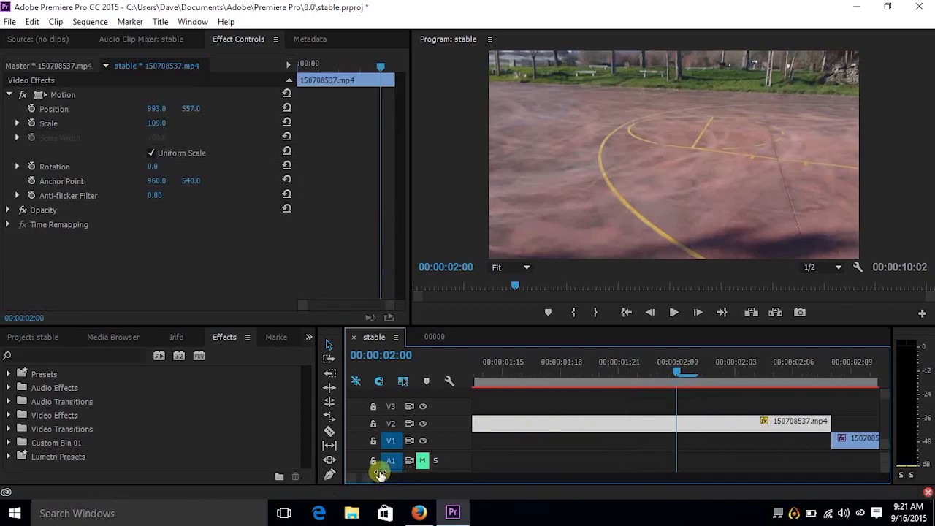
left_click(813, 365)
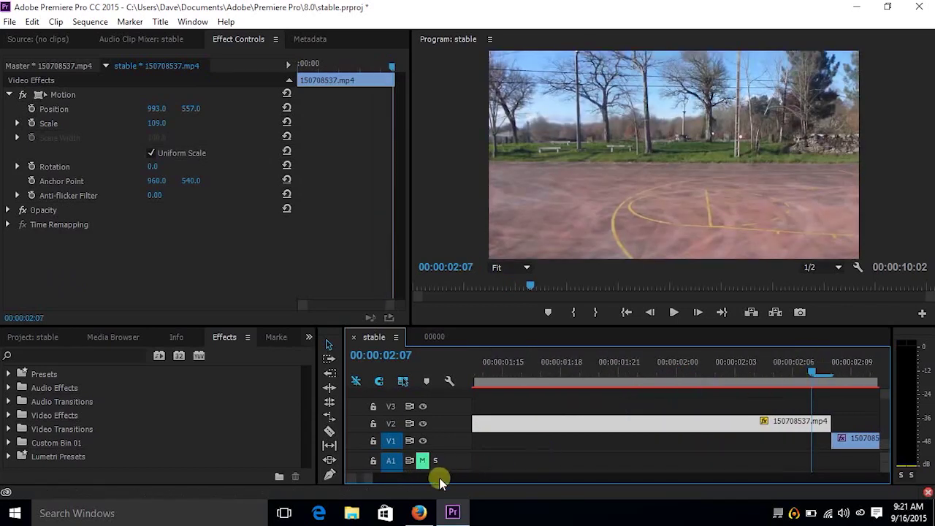
left_click_drag(368, 484, 374, 484)
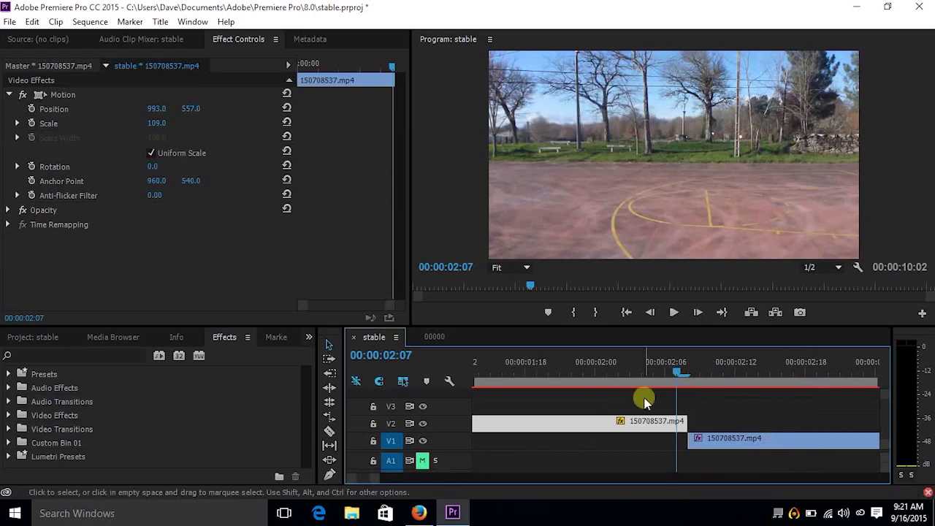
left_click_drag(581, 434, 593, 437)
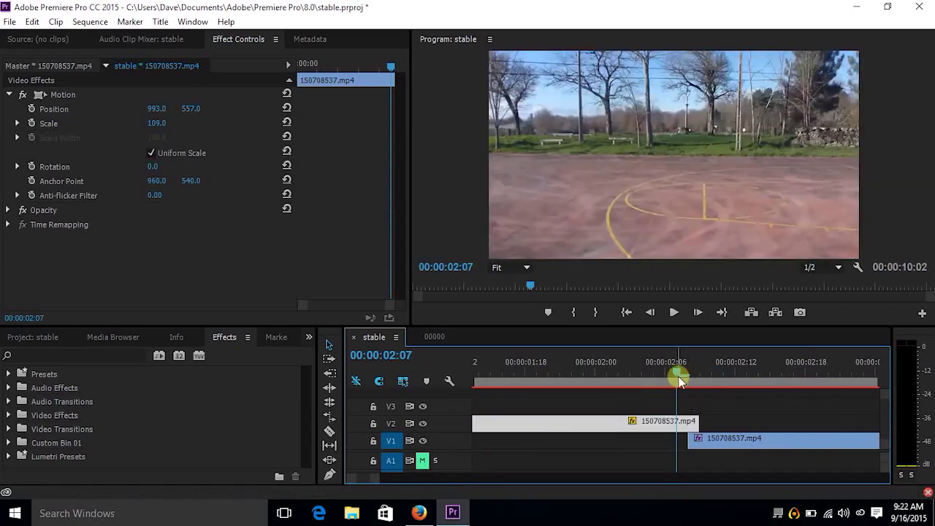
left_click(687, 376)
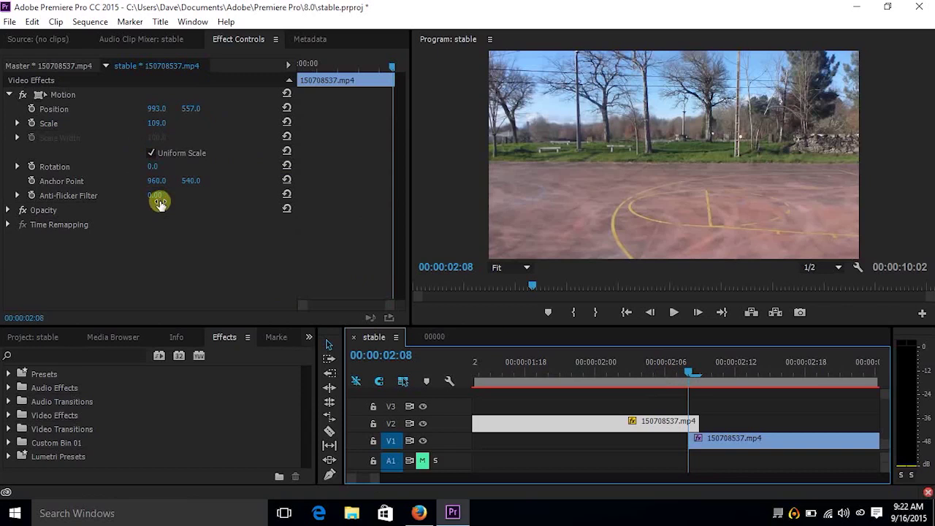
Step: Set the upper V2 clip's Opacity to 50% so both skateboard shots show through
left_click(8, 212)
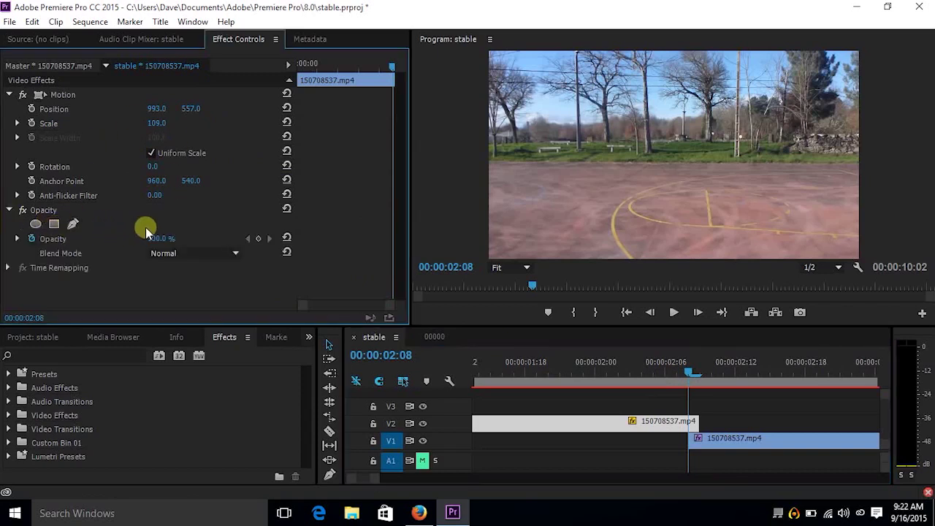
left_click(166, 238)
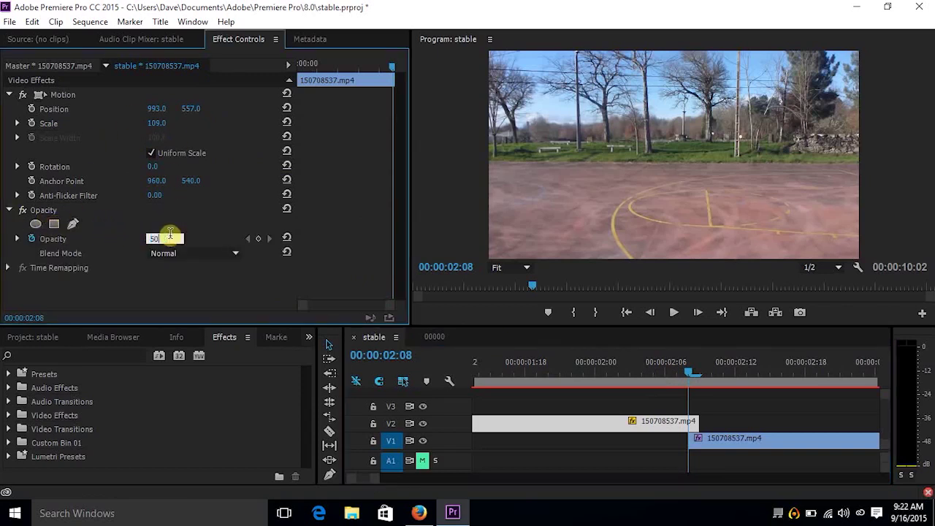
type("50")
key("Return")
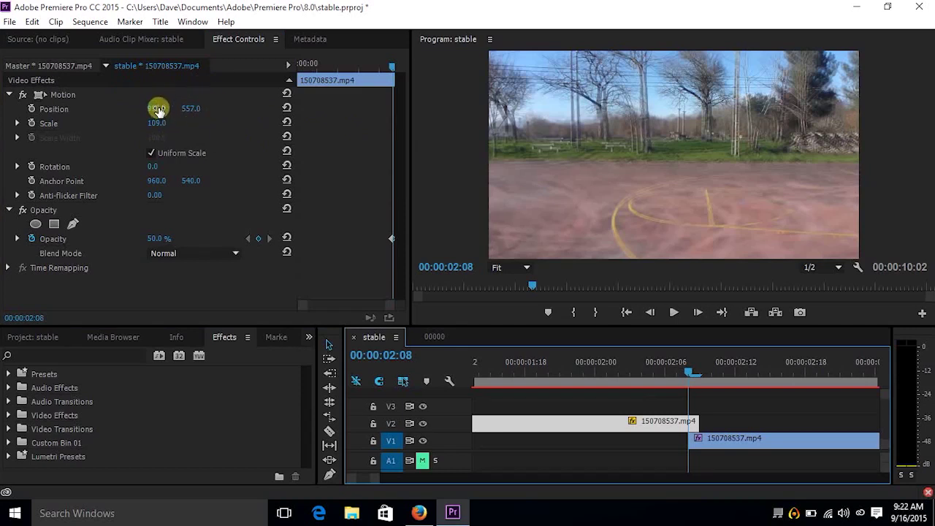
Step: Reset the upper clip's Position to 960, 540
left_click(157, 109)
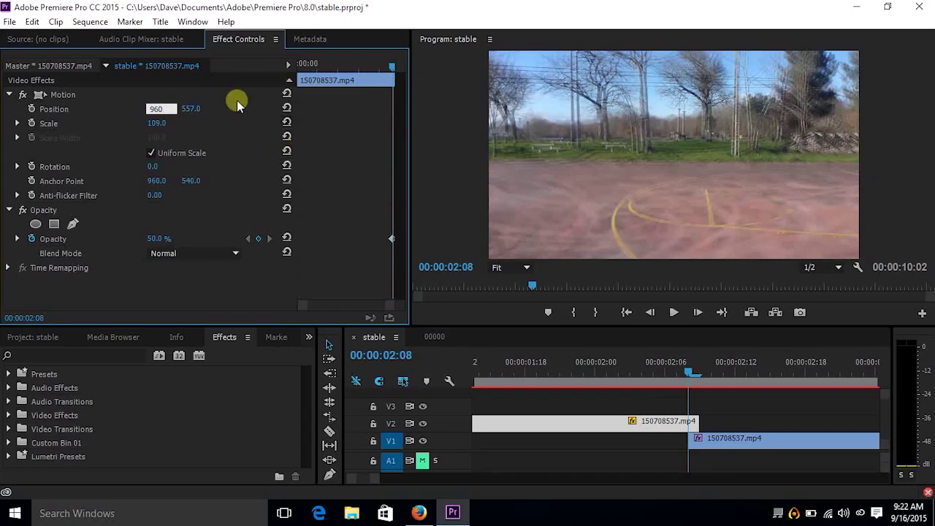
key("Return")
left_click(192, 110)
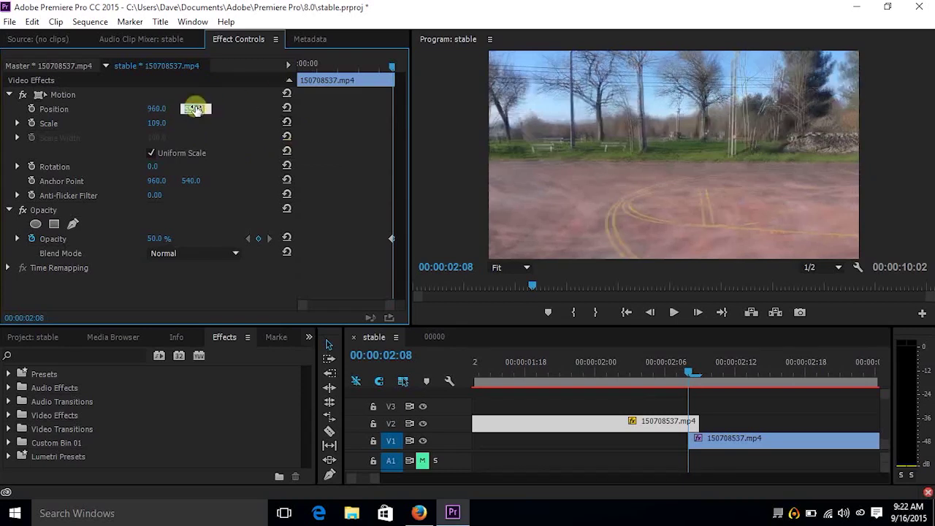
type("540")
key("Return")
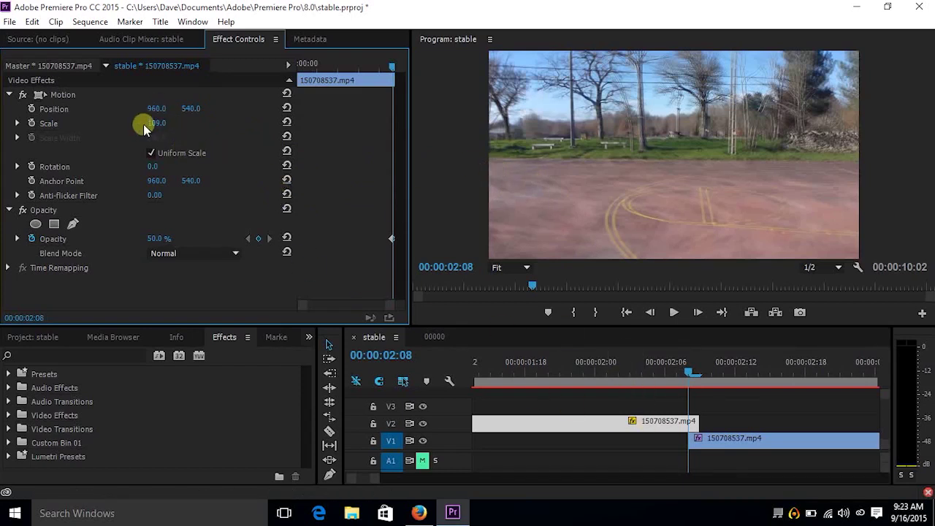
Step: Scrub the Position X and Y values to about 977, 551 so the overlaid frames align
left_click(156, 110)
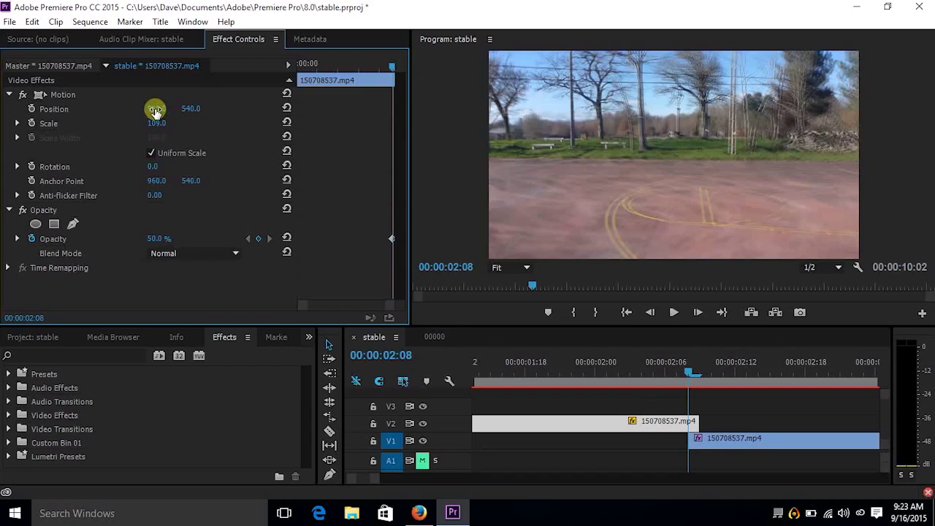
left_click_drag(160, 114, 194, 120)
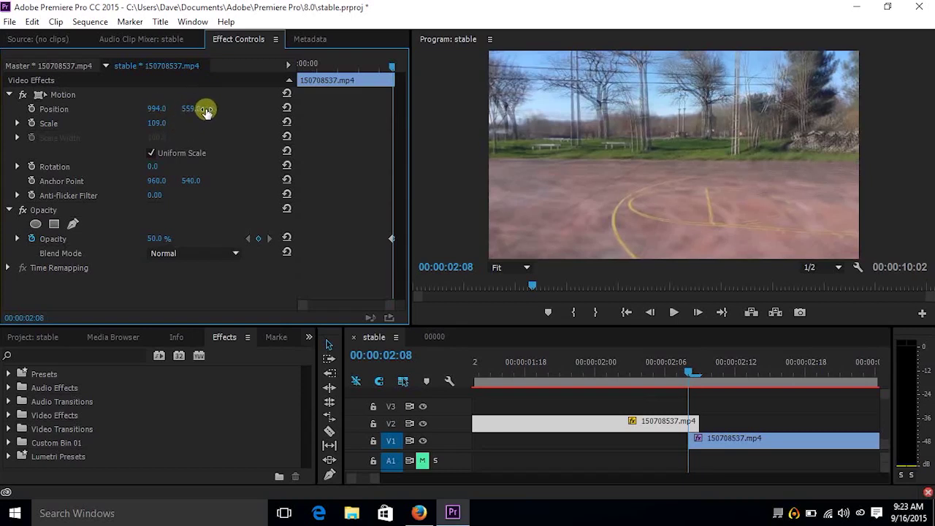
left_click_drag(207, 109, 201, 112)
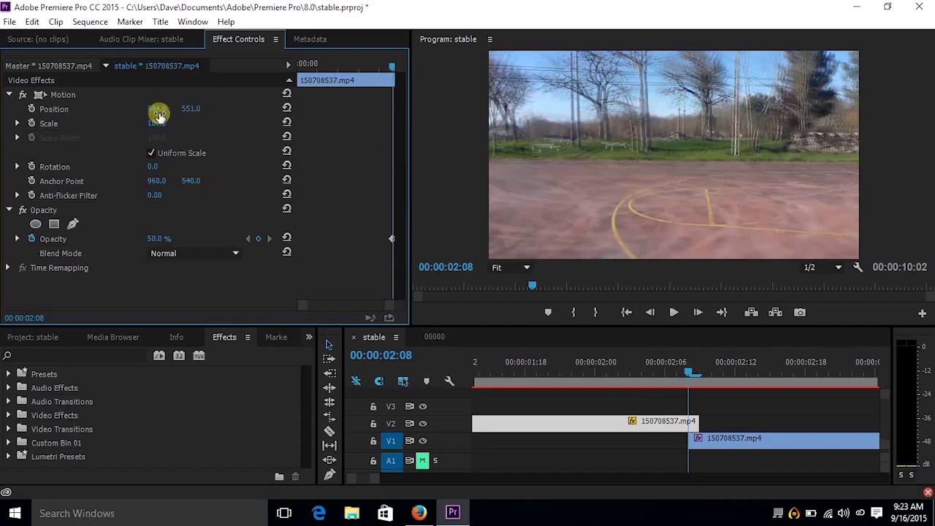
mouse_move(161, 115)
left_mouse_down()
mouse_move(182, 118)
mouse_move(147, 106)
mouse_move(169, 126)
left_mouse_up()
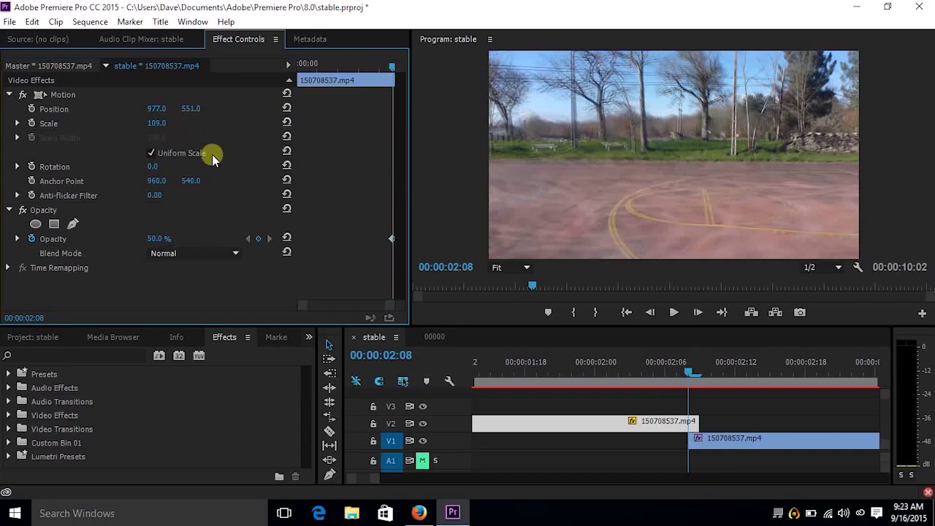
Step: Set the upper clip's Scale to 110 and nudge Position X to 985
left_click(158, 124)
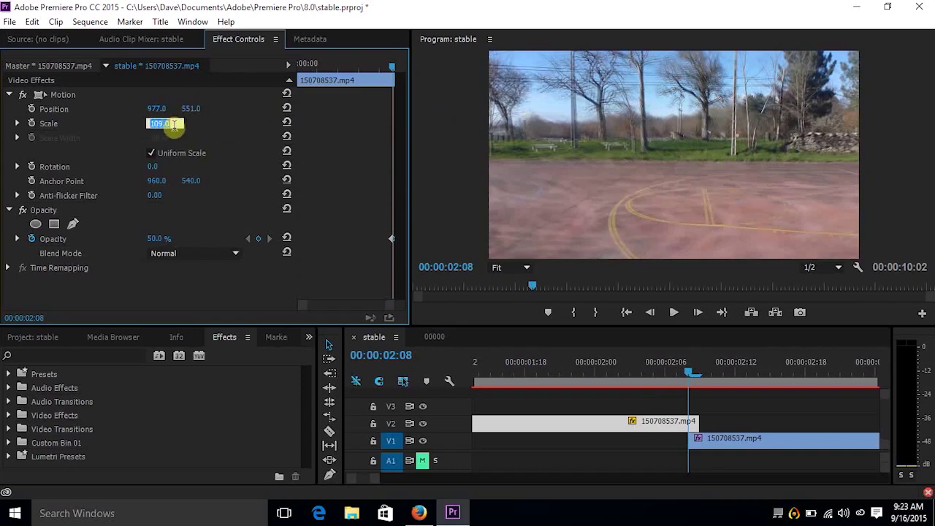
type("110")
key("Return")
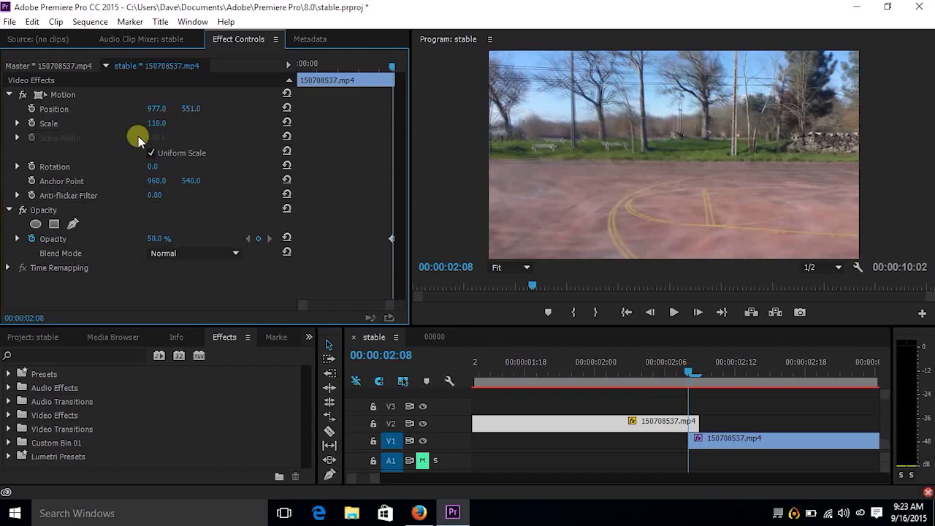
left_click(157, 109)
mouse_move(157, 109)
left_mouse_down()
mouse_move(185, 109)
mouse_move(167, 110)
left_mouse_up()
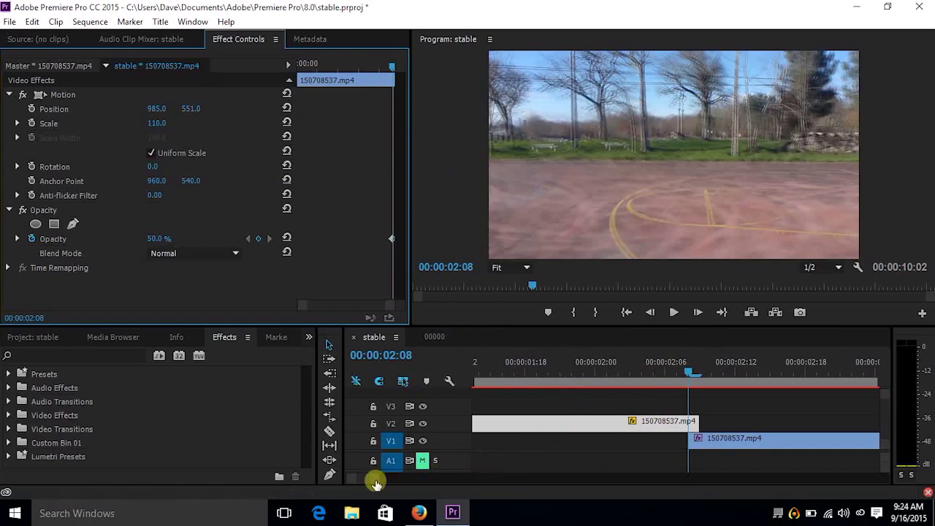
Step: Remove the opacity keyframe at 00:00:02:05 to restore 100% opacity, then scrub across the cut
left_click_drag(376, 484, 403, 482)
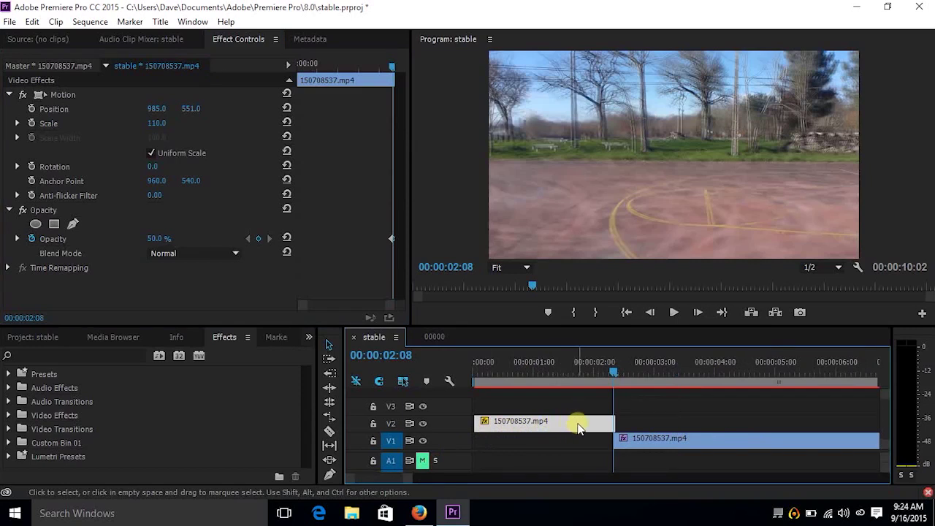
left_click_drag(570, 427, 566, 429)
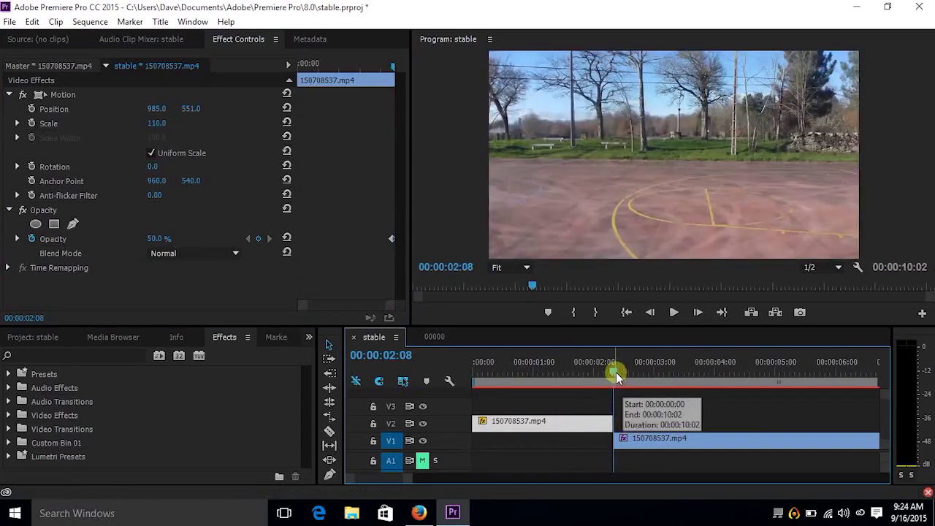
left_click_drag(615, 372, 600, 372)
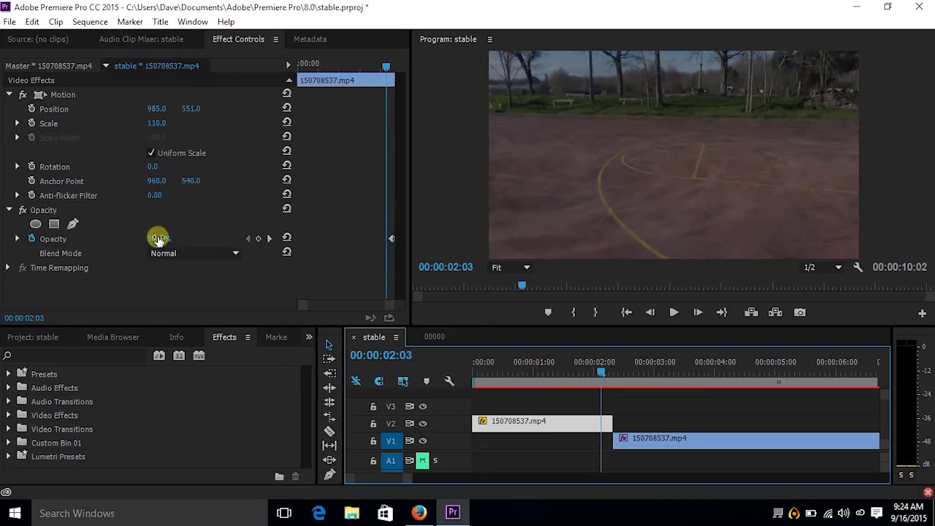
left_click(393, 242)
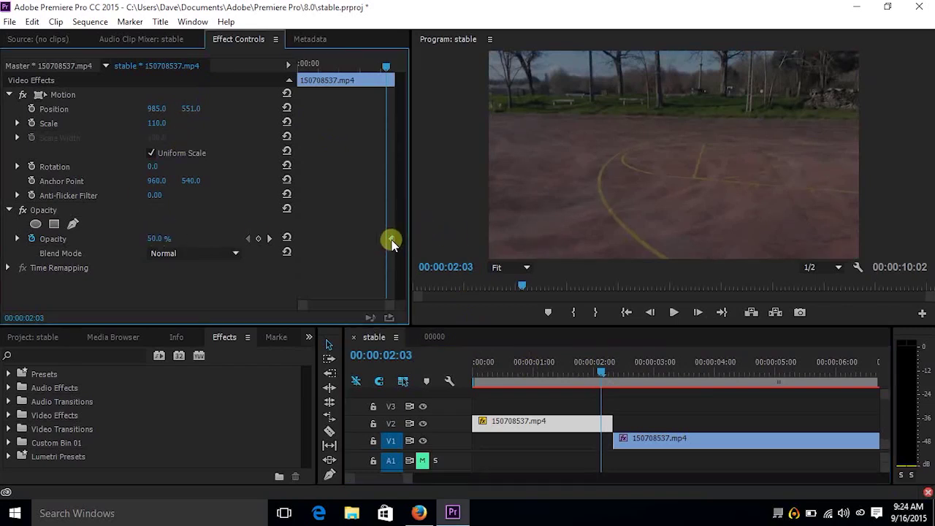
key("ctrl+z")
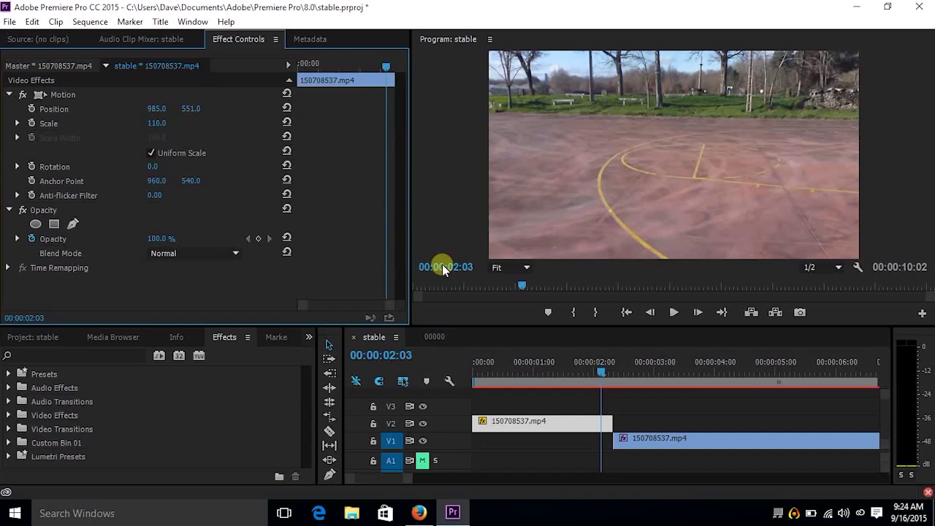
left_click(601, 372)
mouse_move(601, 372)
left_mouse_down()
mouse_move(630, 378)
mouse_move(591, 365)
mouse_move(639, 374)
mouse_move(583, 363)
mouse_move(643, 373)
mouse_move(585, 373)
mouse_move(632, 393)
mouse_move(590, 375)
mouse_move(636, 385)
mouse_move(588, 375)
mouse_move(632, 382)
mouse_move(585, 380)
left_mouse_up()
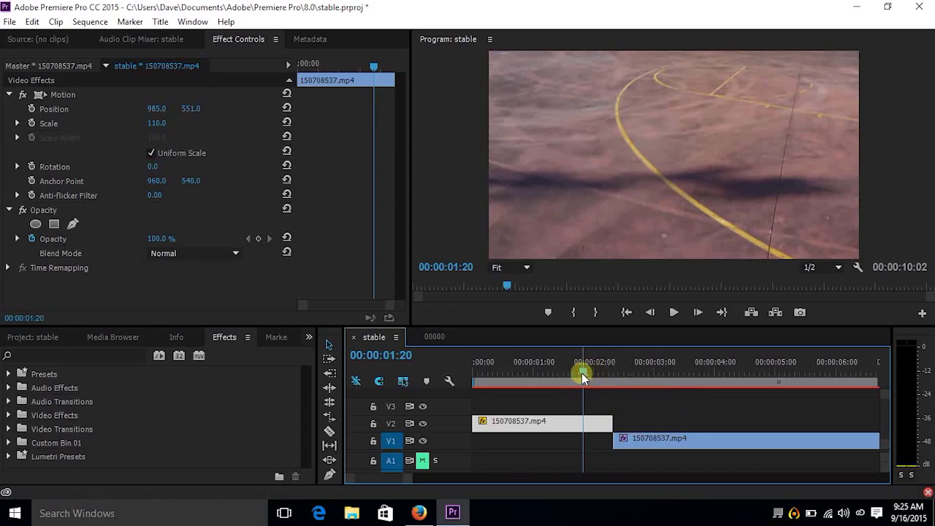
left_click_drag(582, 374, 606, 391)
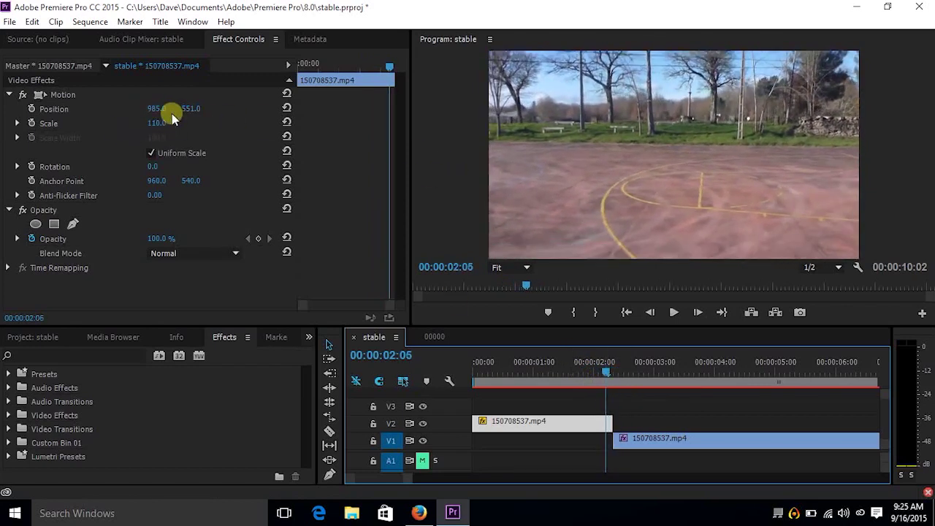